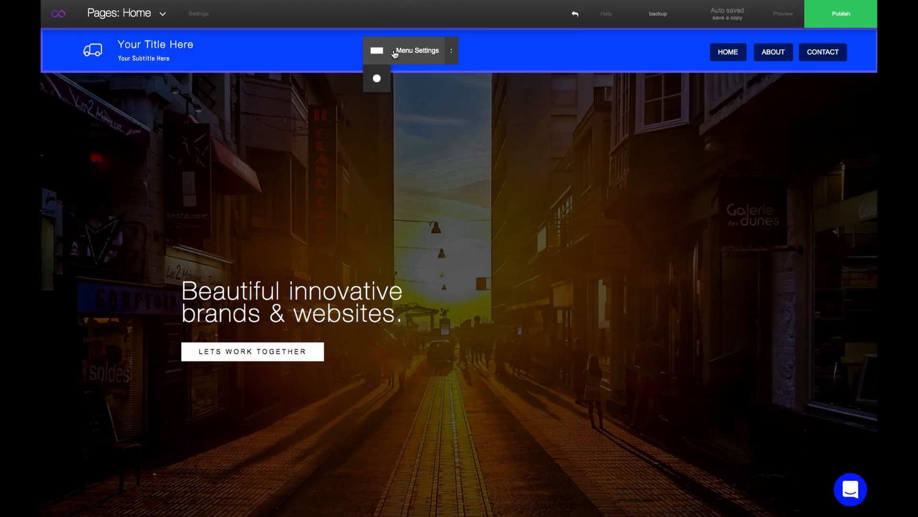
# Switch the website menu layout to Hamburger Side and preview the side menu by opening and closing it
pyautogui.click(395, 53)
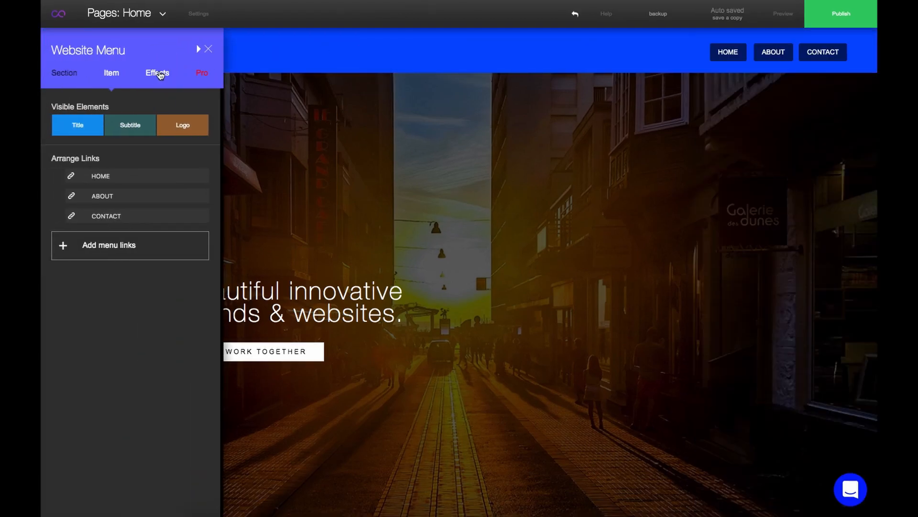
pyautogui.click(53, 75)
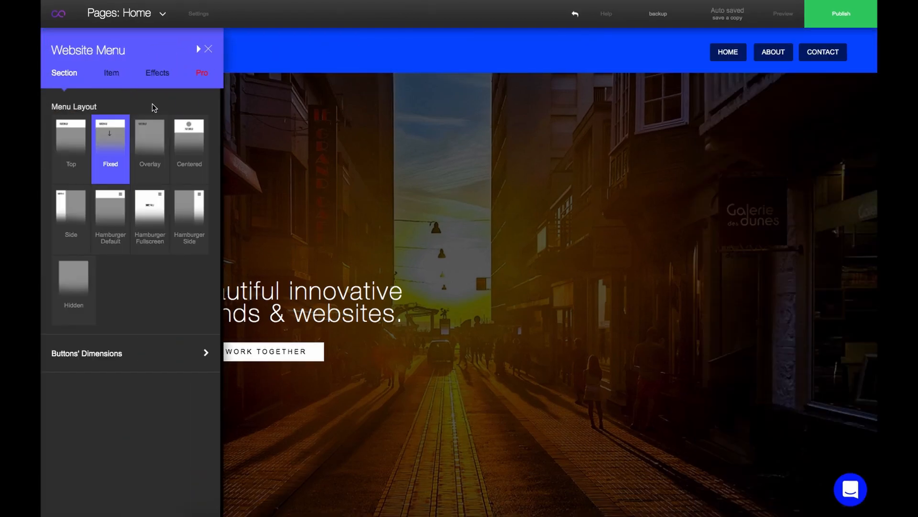
pyautogui.click(198, 206)
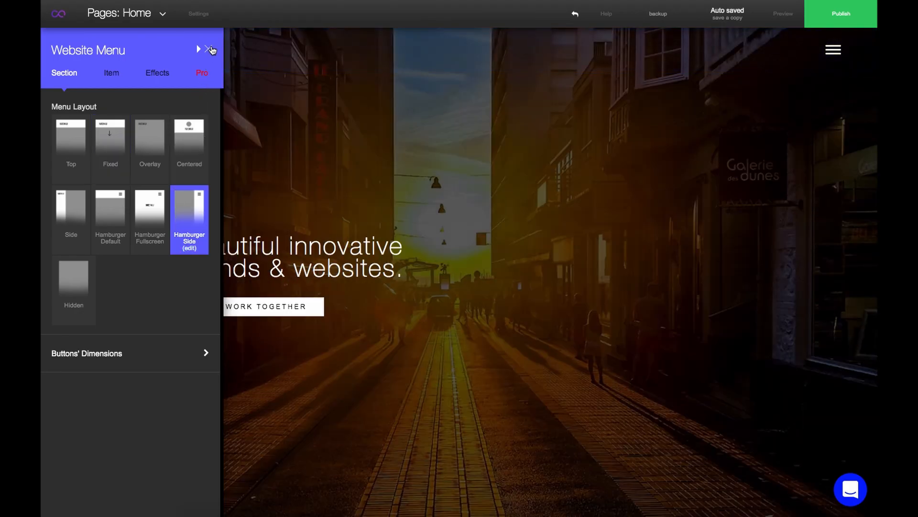
pyautogui.click(209, 49)
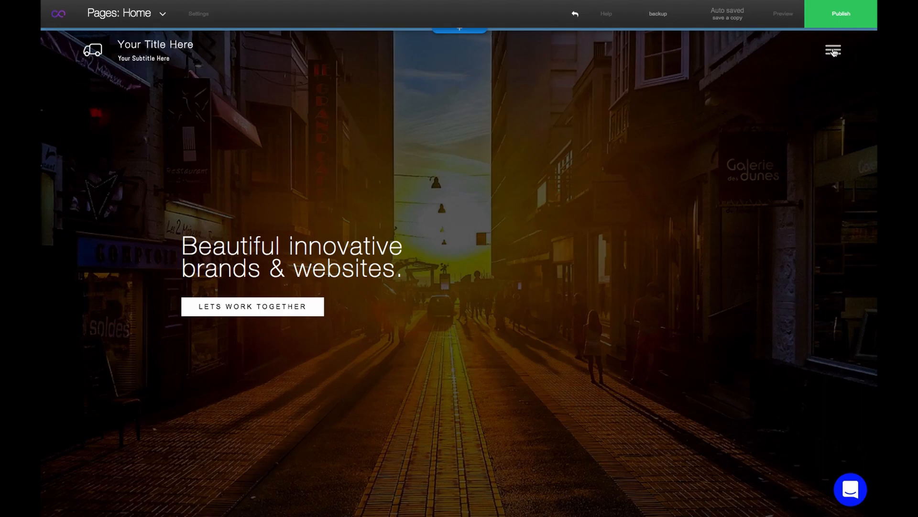
pyautogui.click(833, 52)
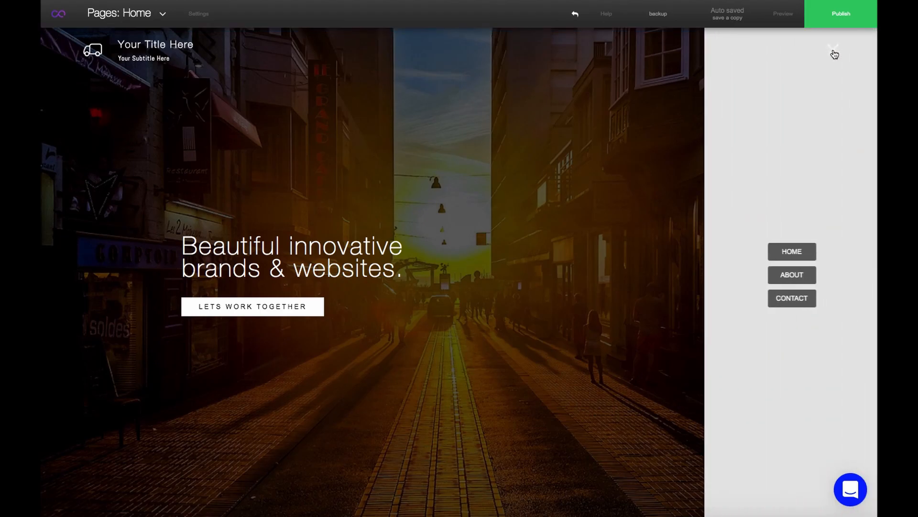
pyautogui.click(834, 53)
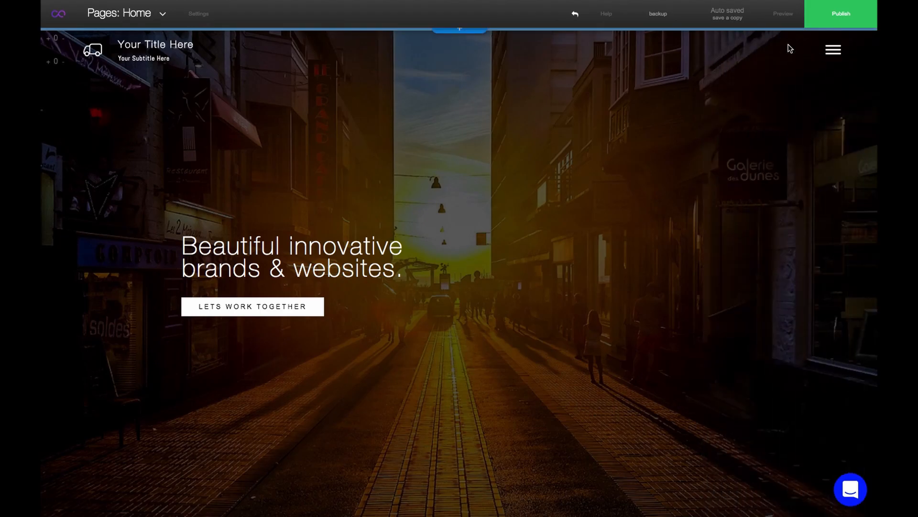
# Edit the Hamburger Side options, choosing a medium hamburger size and the thick three-line icon style
pyautogui.click(789, 48)
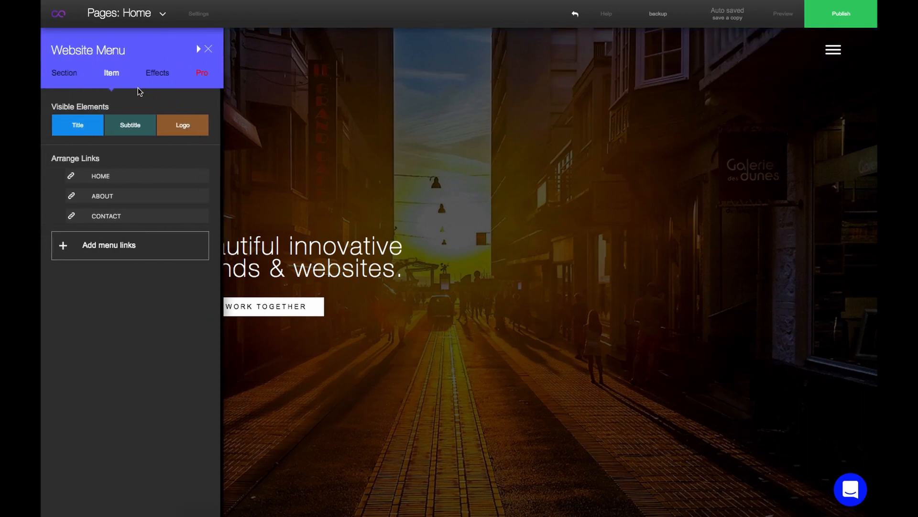
pyautogui.click(66, 74)
pyautogui.click(191, 252)
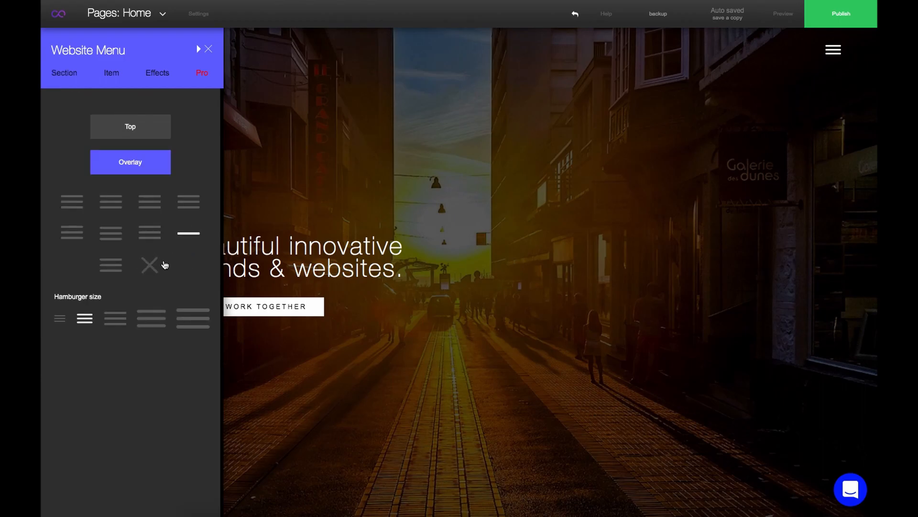
pyautogui.click(151, 318)
pyautogui.click(117, 321)
pyautogui.click(189, 328)
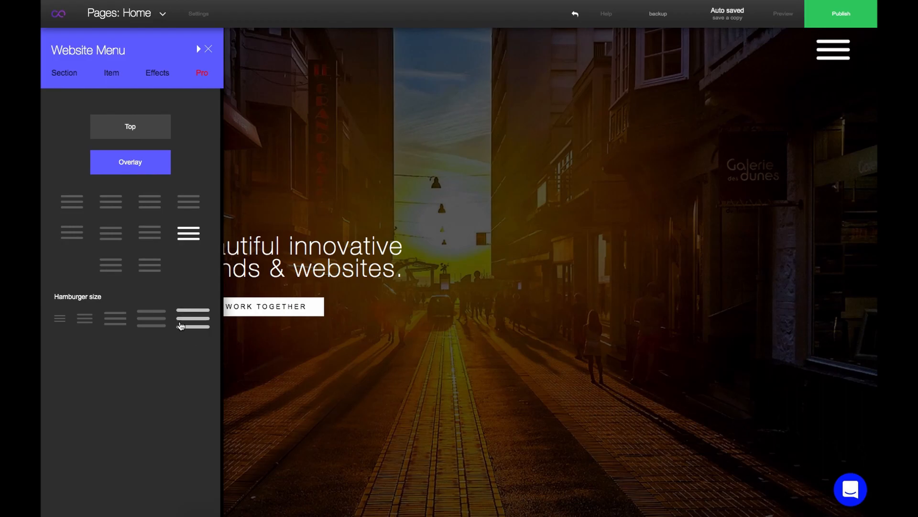
pyautogui.click(115, 318)
pyautogui.click(157, 267)
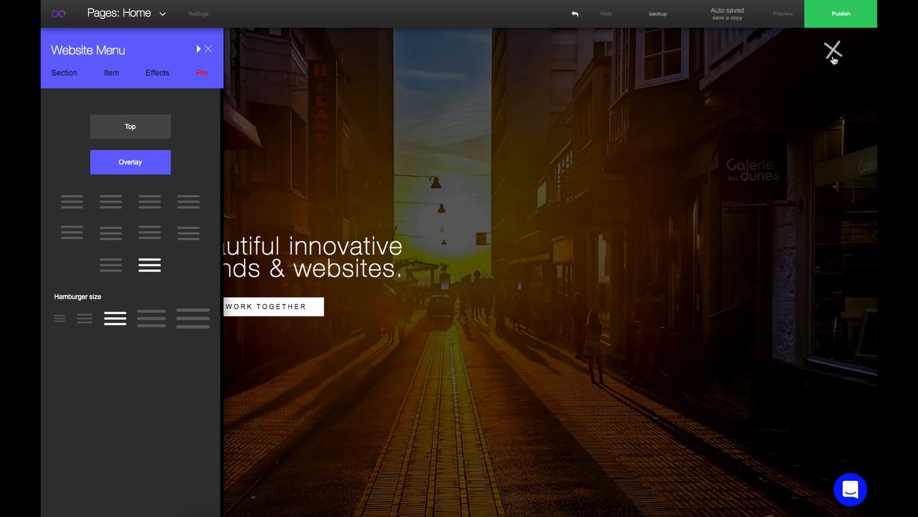
# Preview the hamburger menu and briefly try the Top option before switching back to Overlay
pyautogui.click(833, 59)
pyautogui.click(833, 58)
pyautogui.click(152, 127)
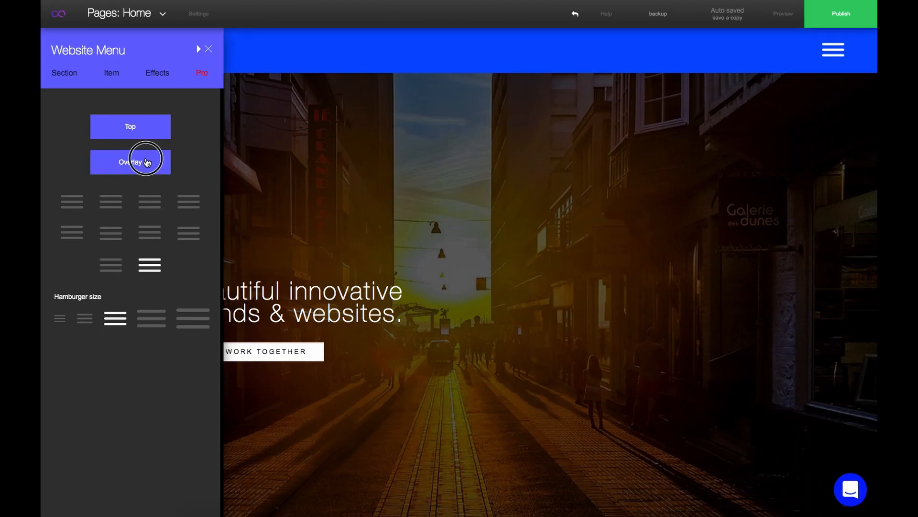
pyautogui.click(147, 162)
# Set the menu buttons' idle text colour to pink and close the menu settings
pyautogui.click(156, 77)
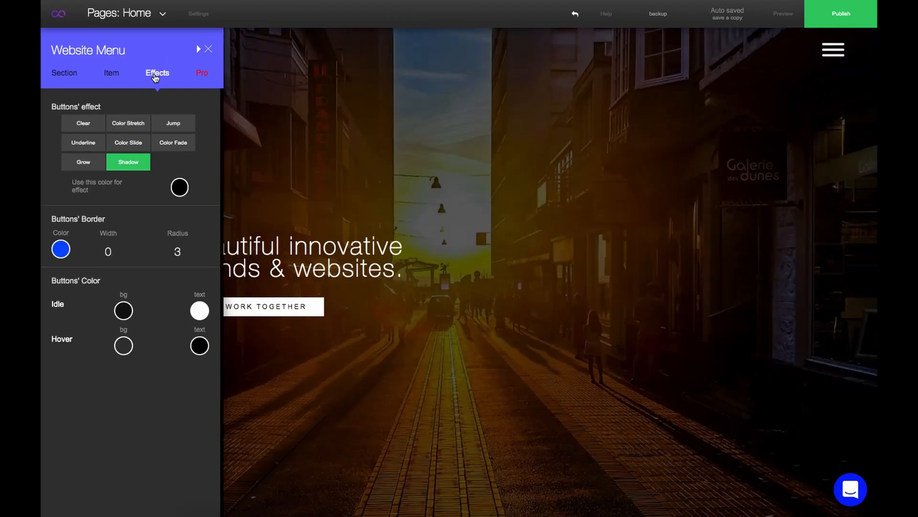
pyautogui.click(199, 310)
pyautogui.click(238, 317)
pyautogui.click(194, 311)
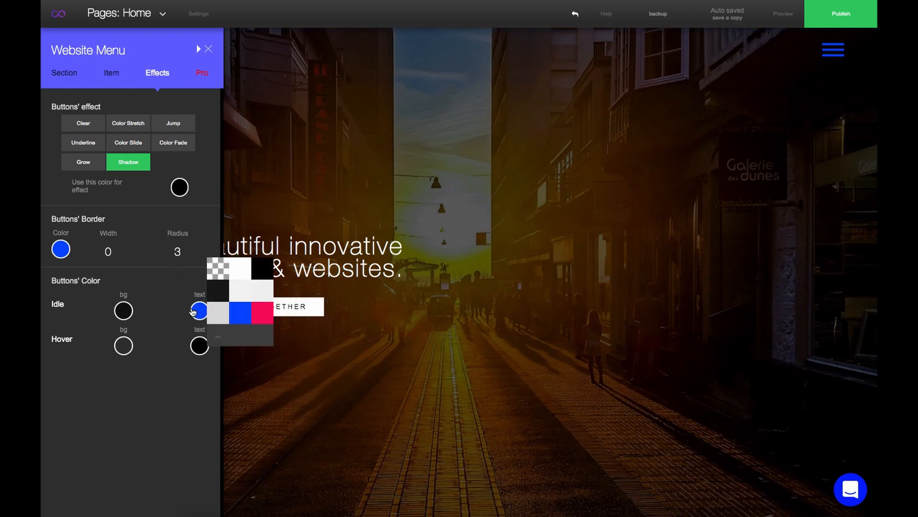
pyautogui.click(261, 320)
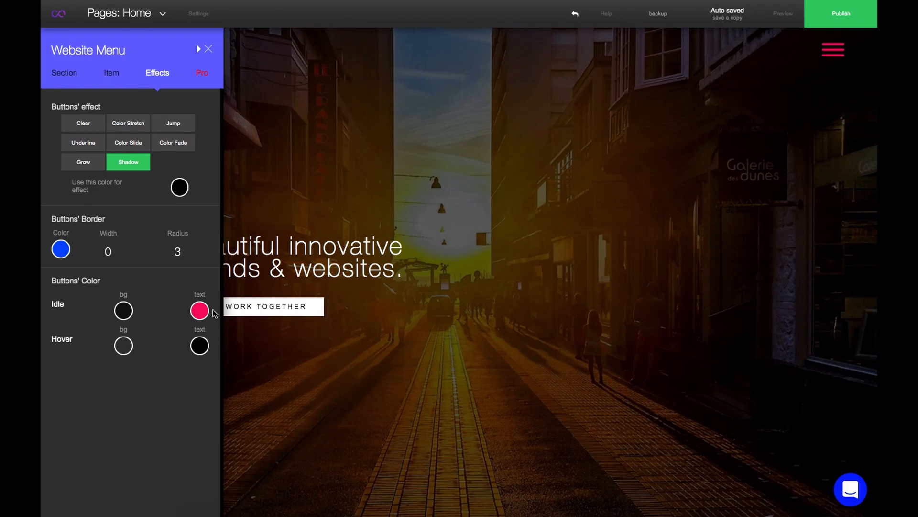
pyautogui.click(211, 52)
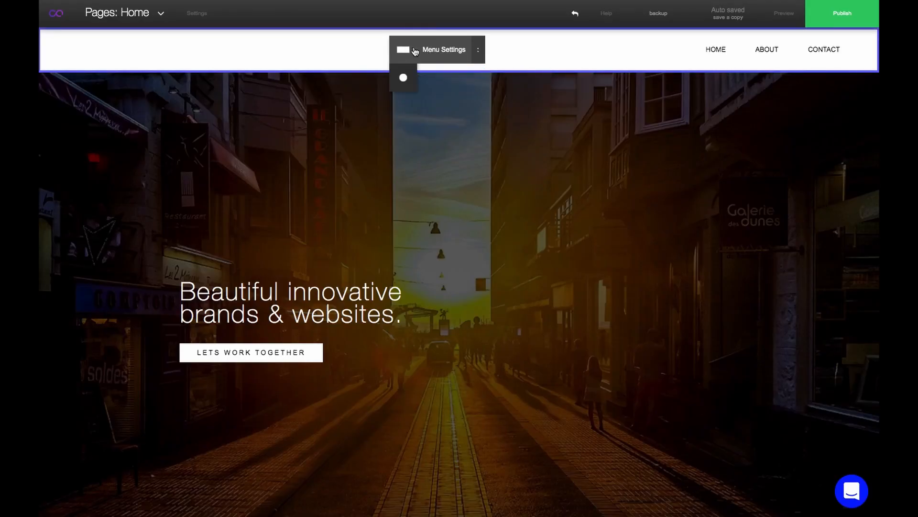
# Enable the title, subtitle and logo as visible elements of the menu
pyautogui.click(426, 51)
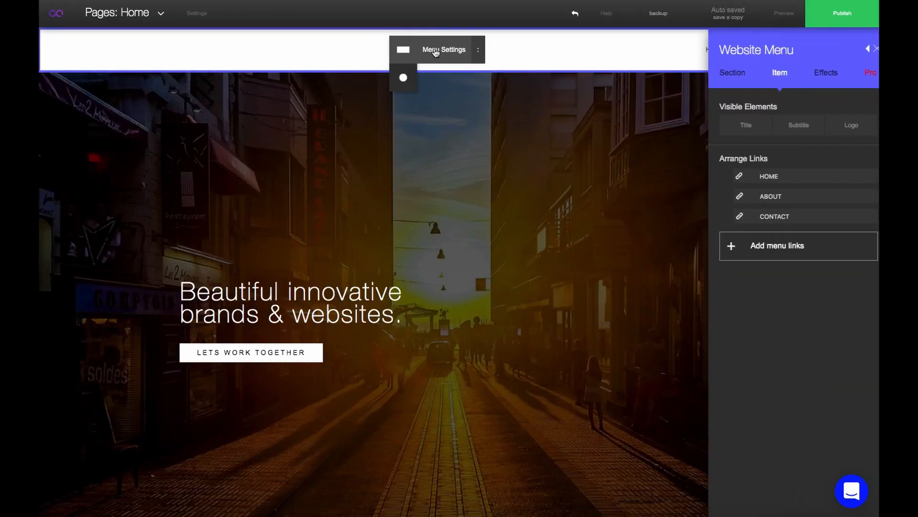
pyautogui.click(733, 125)
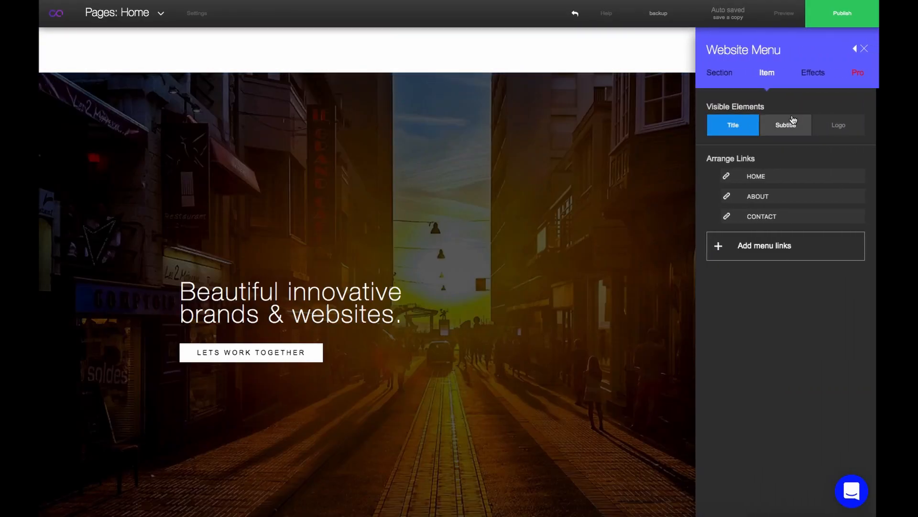
pyautogui.click(847, 127)
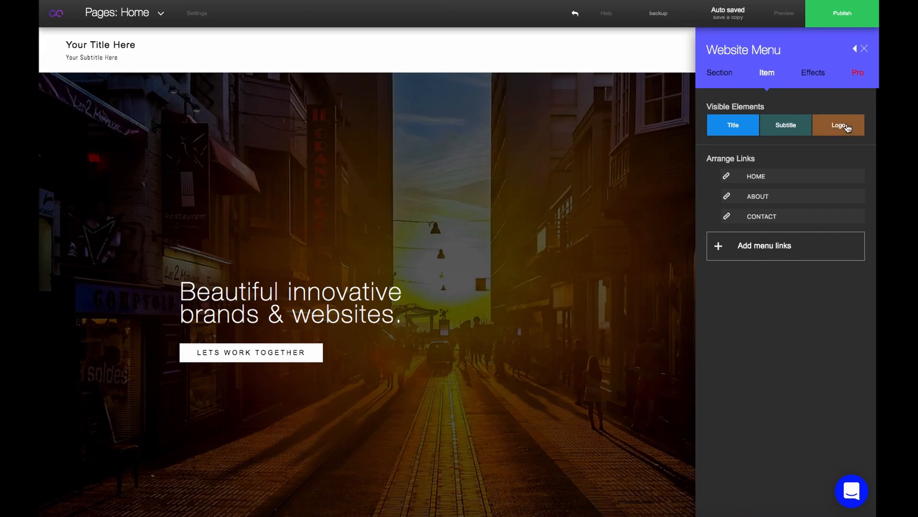
pyautogui.click(865, 49)
# Set the menu title's font to HelveNueThinNormal and make it bold
pyautogui.click(178, 44)
pyautogui.click(206, 48)
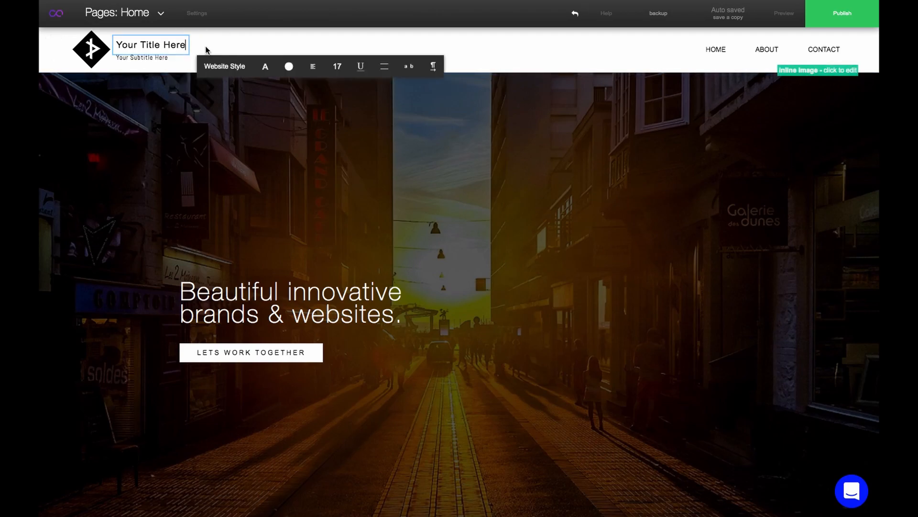
pyautogui.click(269, 69)
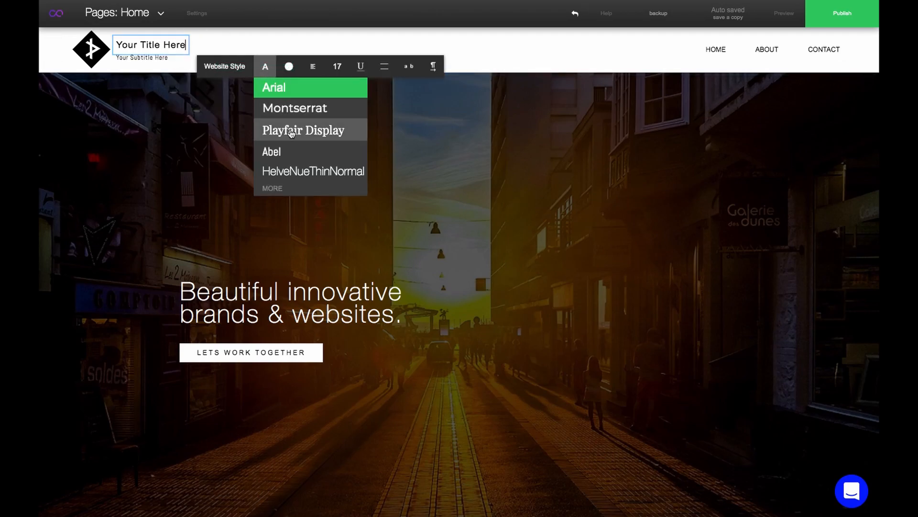
pyautogui.click(292, 171)
pyautogui.click(345, 70)
pyautogui.click(361, 66)
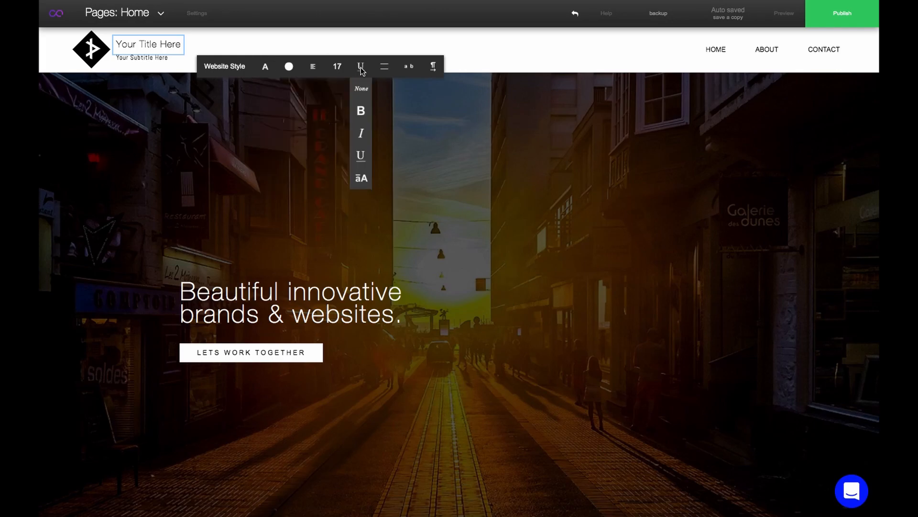
pyautogui.click(362, 111)
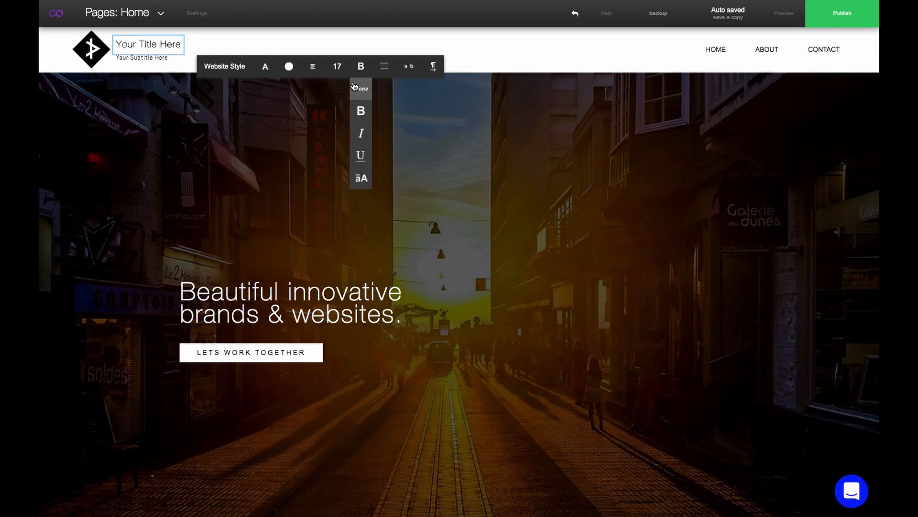
# Increase the menu title's font size to 18 and widen its letter spacing
pyautogui.click(337, 67)
pyautogui.click(339, 87)
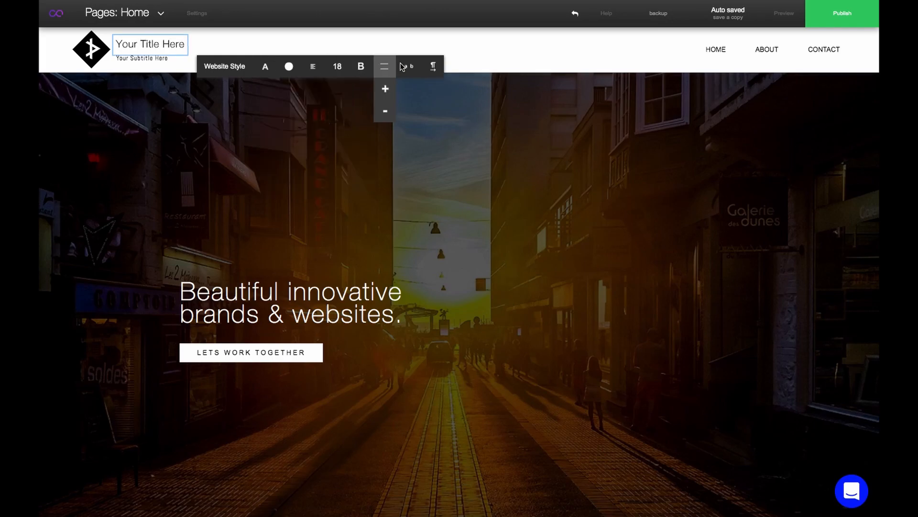
pyautogui.moveTo(409, 66)
pyautogui.click(409, 91)
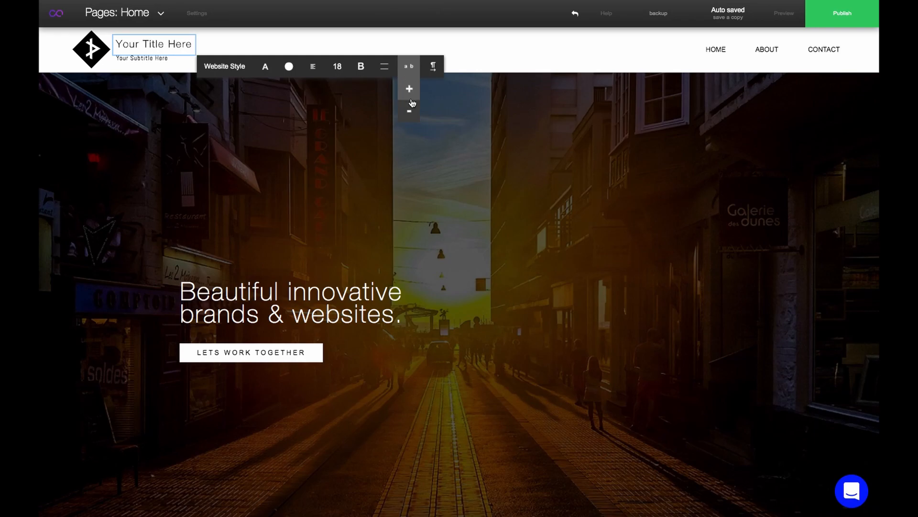
pyautogui.click(519, 49)
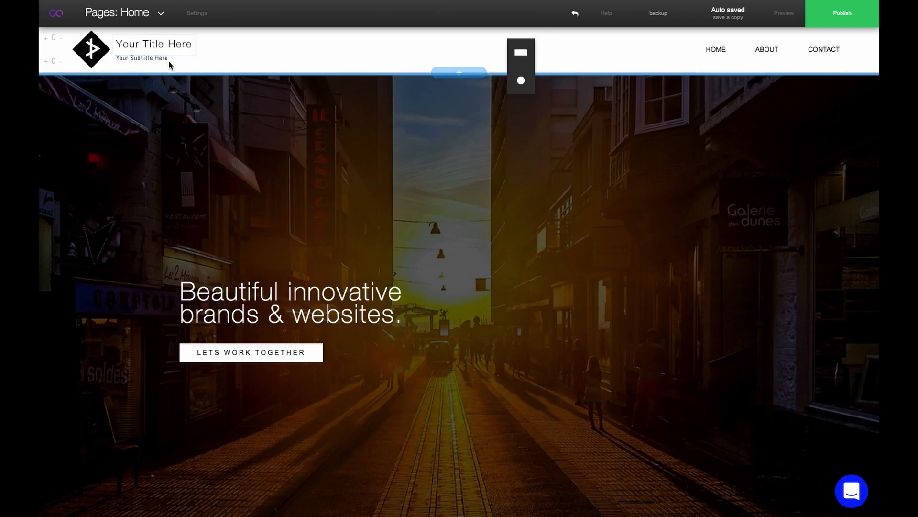
# Apply the third filter option to the menu logo
pyautogui.click(101, 57)
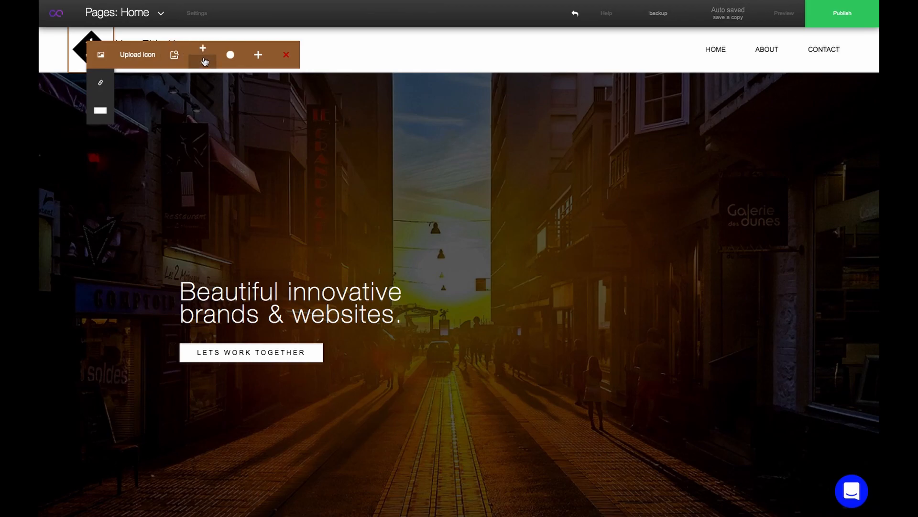
pyautogui.click(205, 61)
pyautogui.click(204, 52)
pyautogui.moveTo(231, 56)
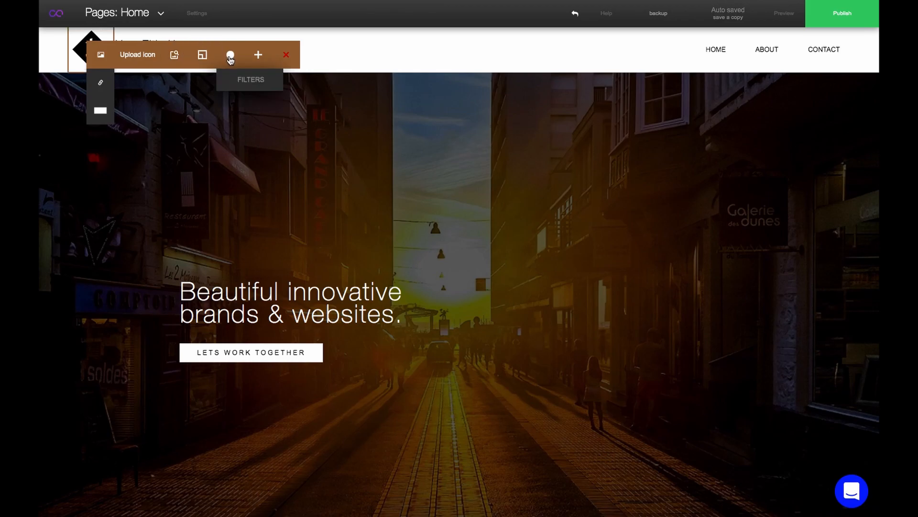
pyautogui.click(241, 81)
pyautogui.click(272, 102)
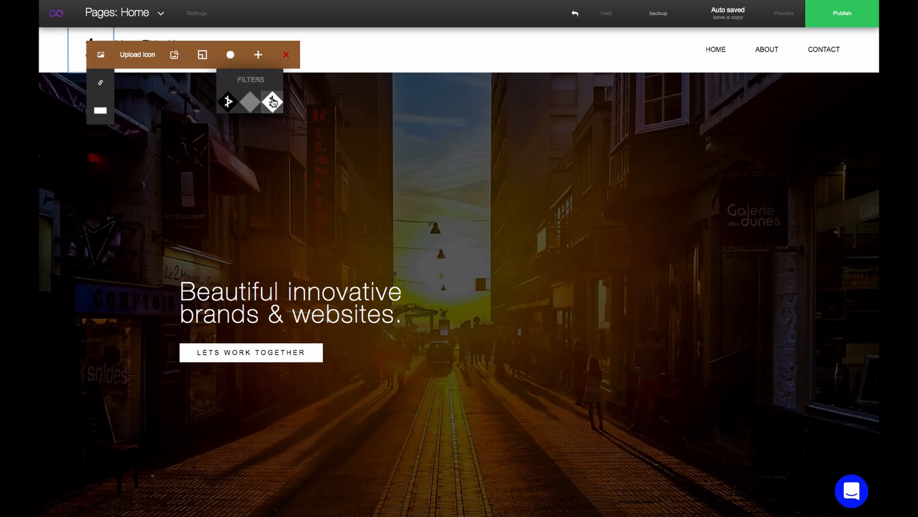
pyautogui.click(343, 57)
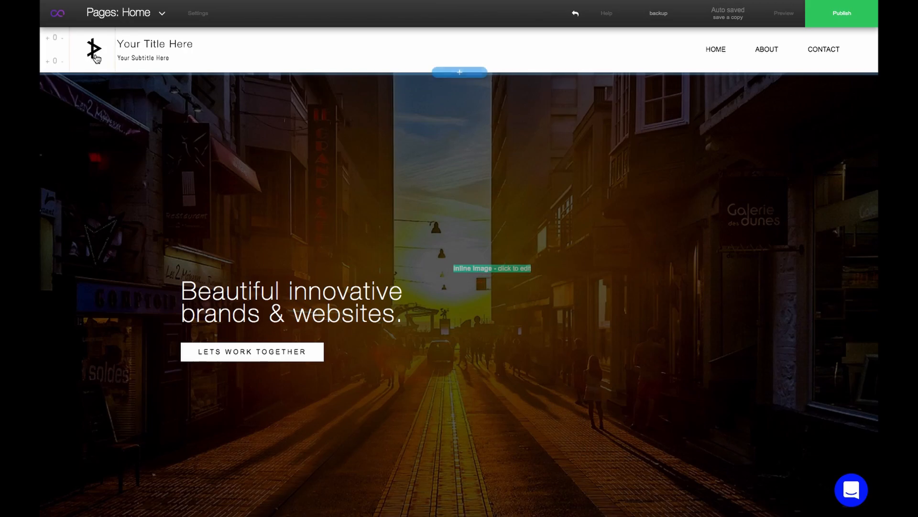
pyautogui.moveTo(104, 59)
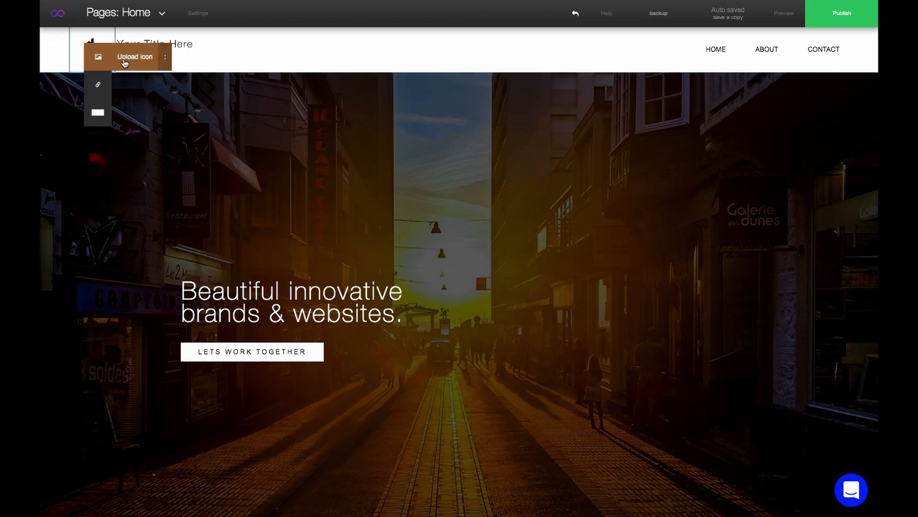
pyautogui.click(125, 58)
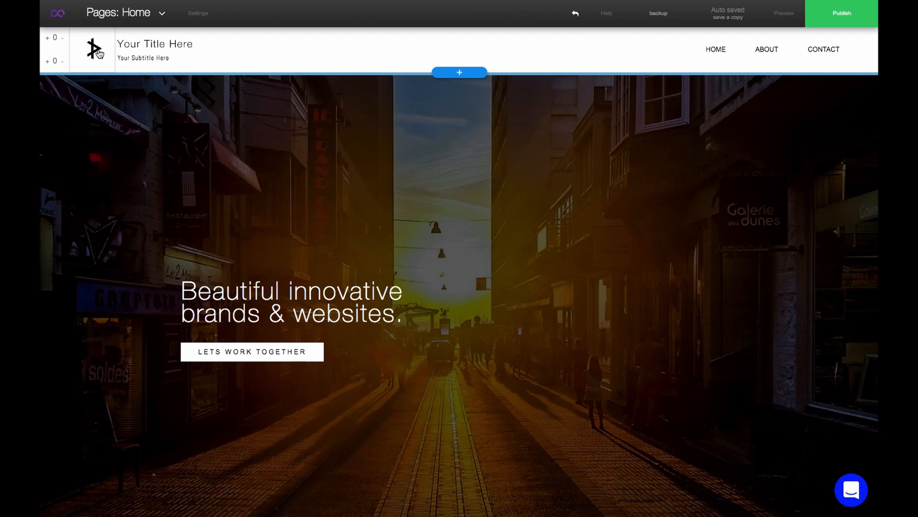
pyautogui.click(99, 54)
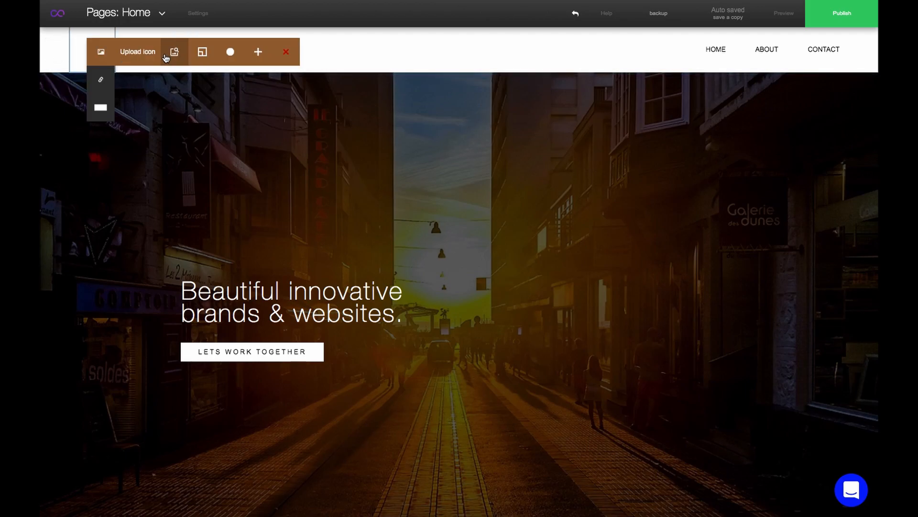
# Replace the menu logo with the black truck icon from the icon library
pyautogui.click(175, 53)
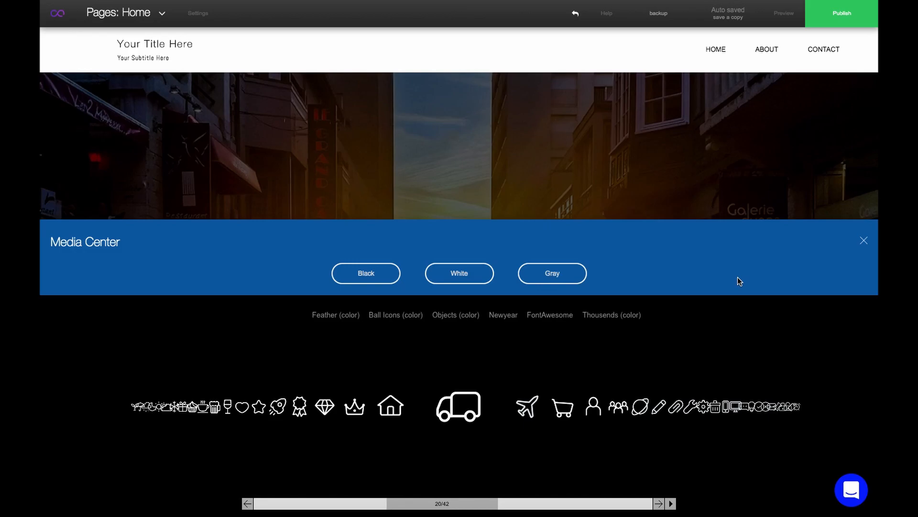
pyautogui.click(384, 278)
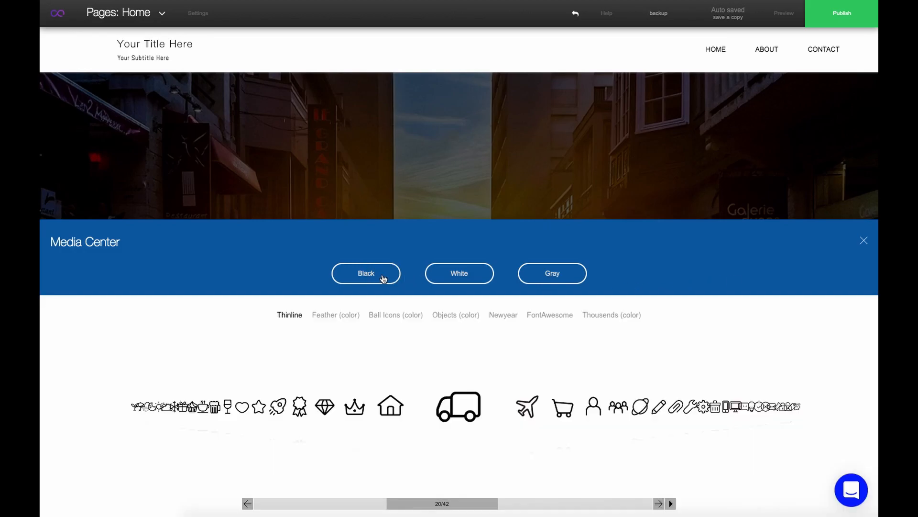
pyautogui.click(468, 415)
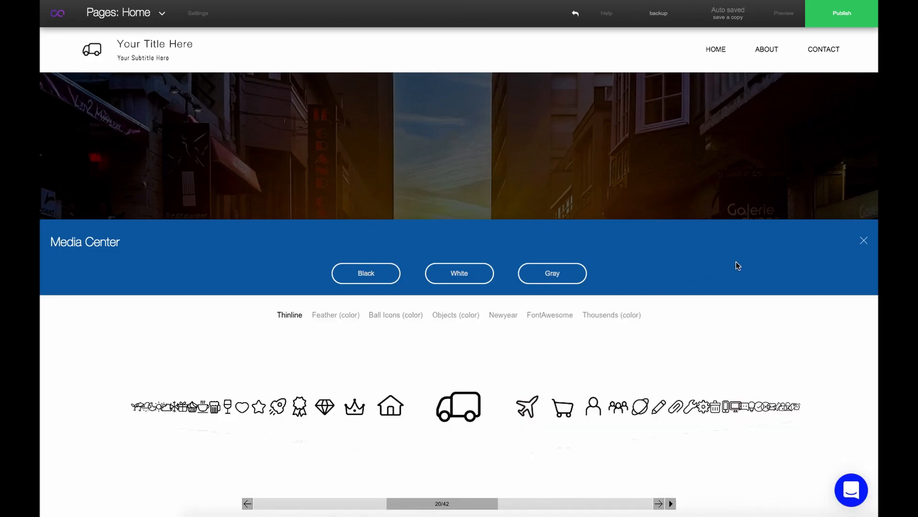
pyautogui.click(864, 242)
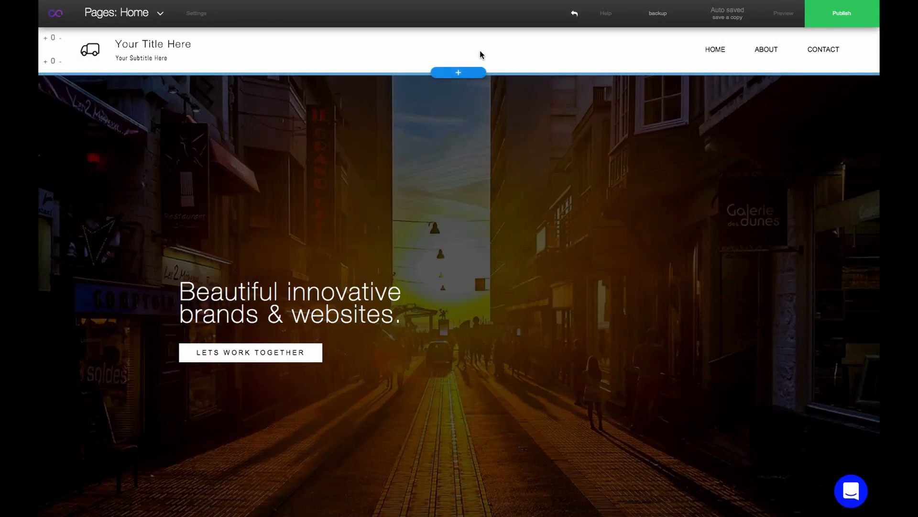
# Open the website menu's settings and dock the settings panel on the other side of the page
pyautogui.click(480, 52)
pyautogui.click(497, 56)
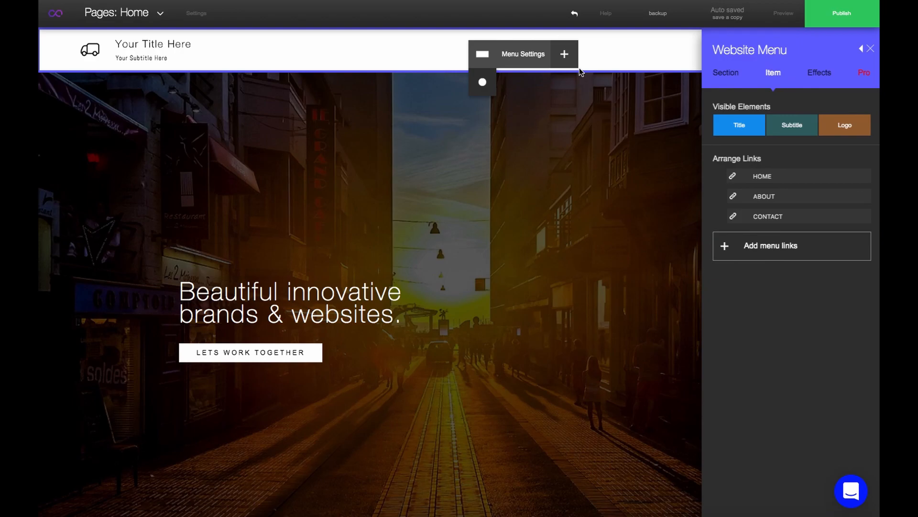
pyautogui.click(855, 51)
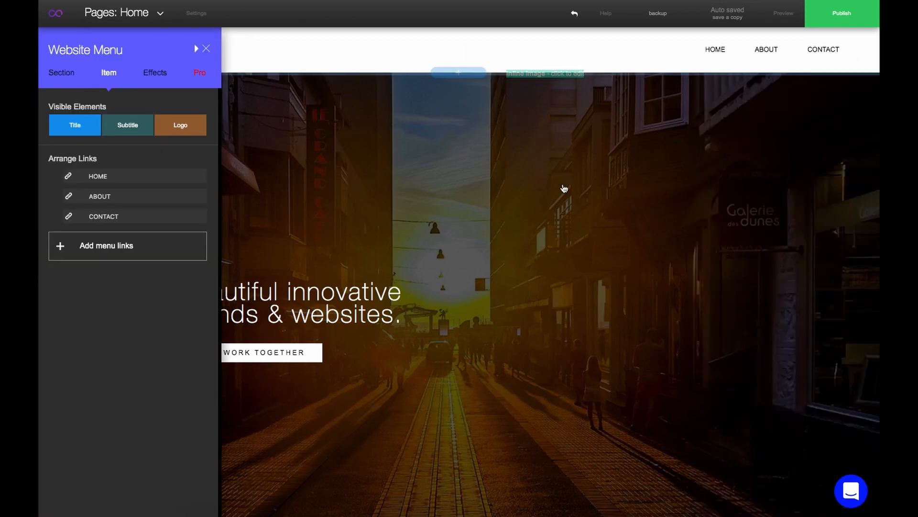
# Nest the About and Contact links under Home as dropdown sub-links
pyautogui.click(60, 197)
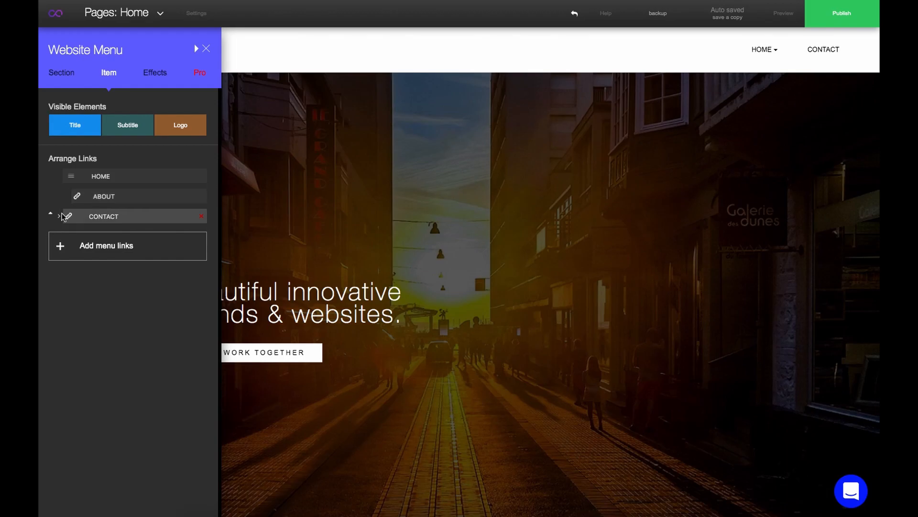
pyautogui.click(60, 217)
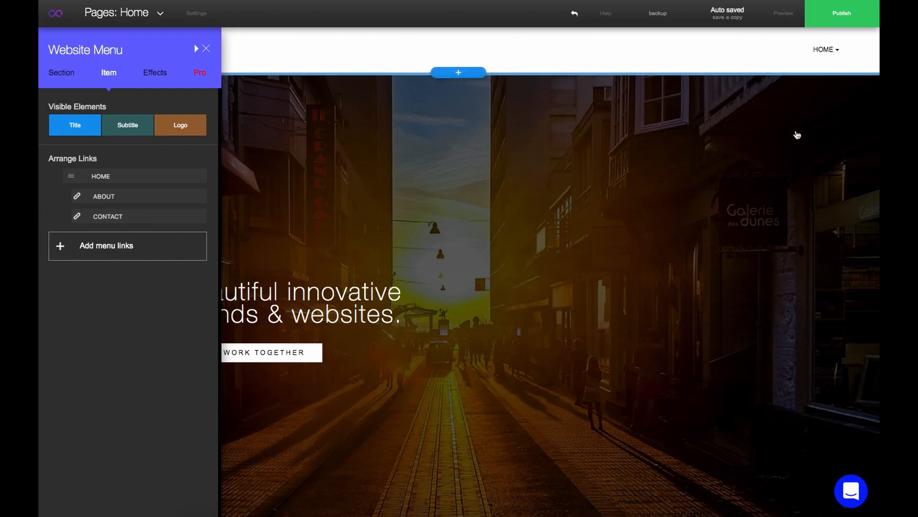
pyautogui.moveTo(839, 54)
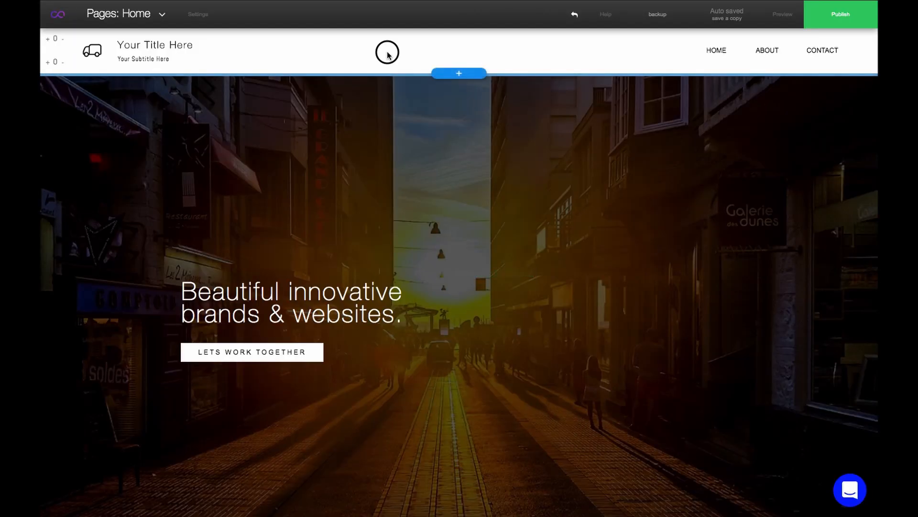
# Reopen the menu settings and set the menu section's background colour to blue
pyautogui.click(390, 50)
pyautogui.click(401, 57)
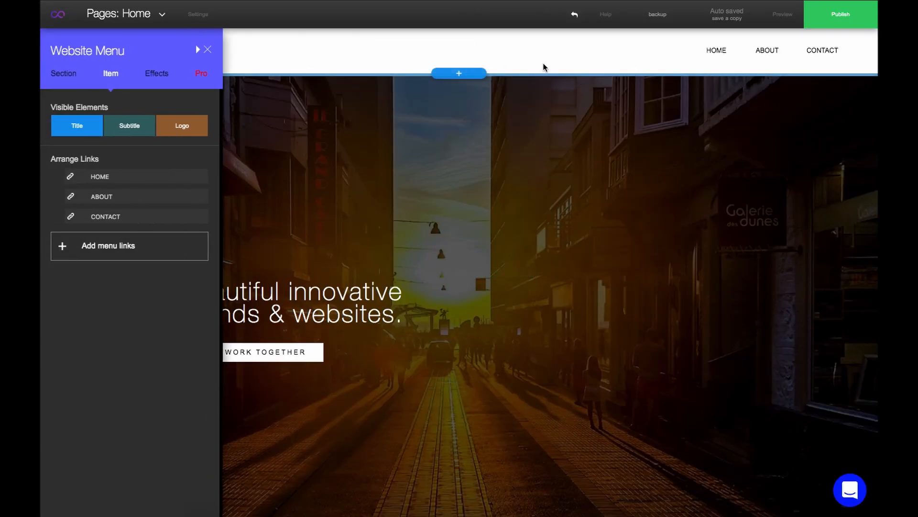
pyautogui.click(198, 50)
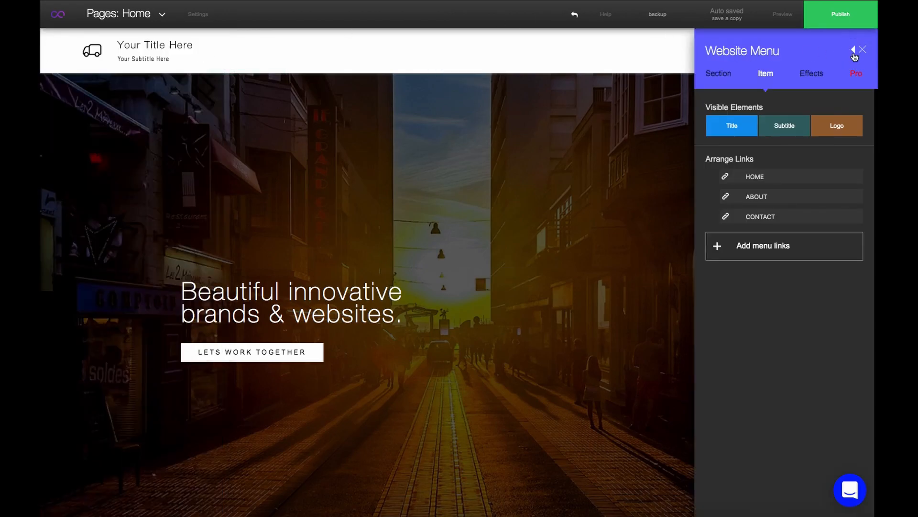
pyautogui.click(854, 56)
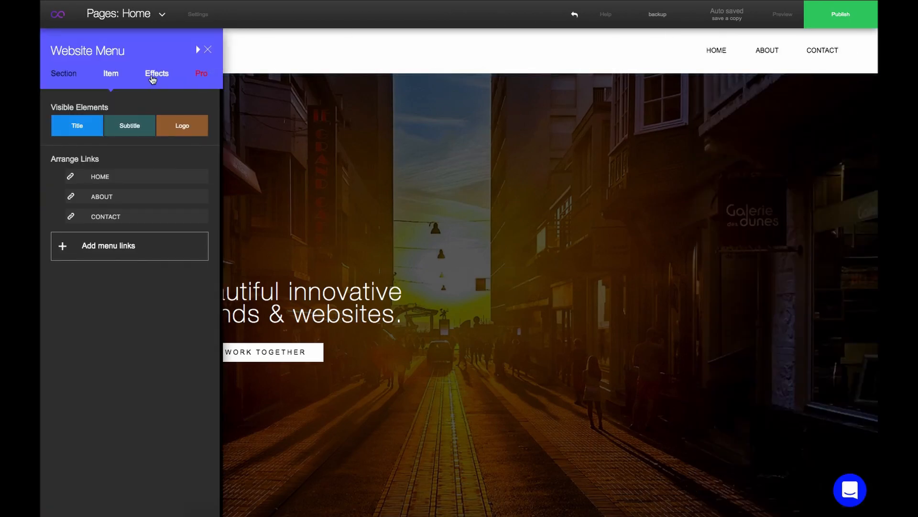
pyautogui.click(152, 79)
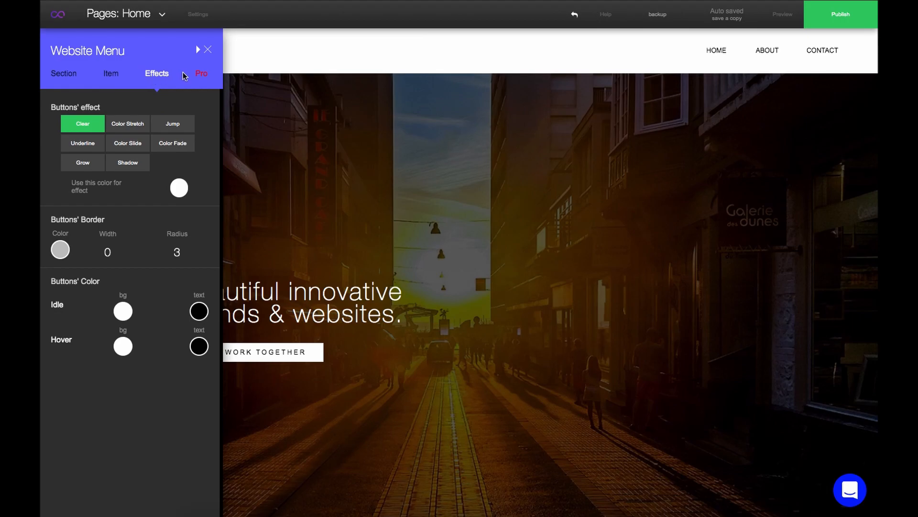
pyautogui.click(313, 47)
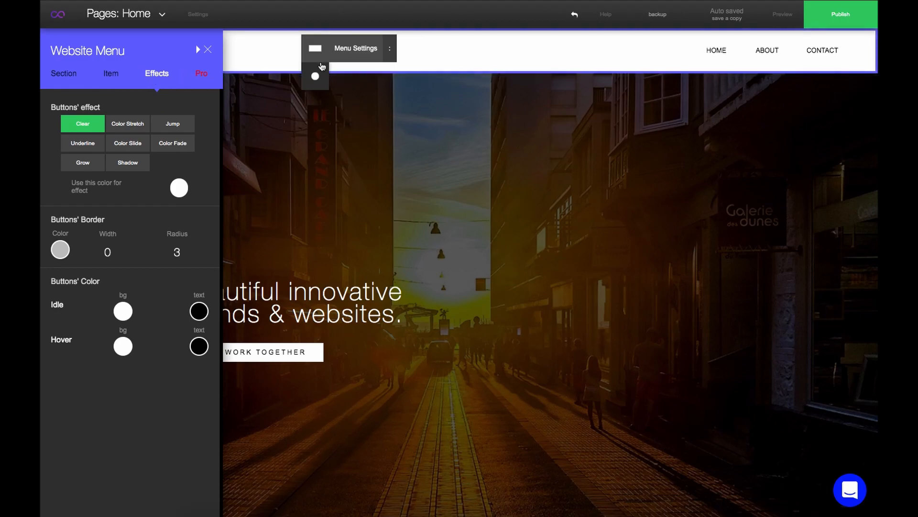
pyautogui.click(330, 79)
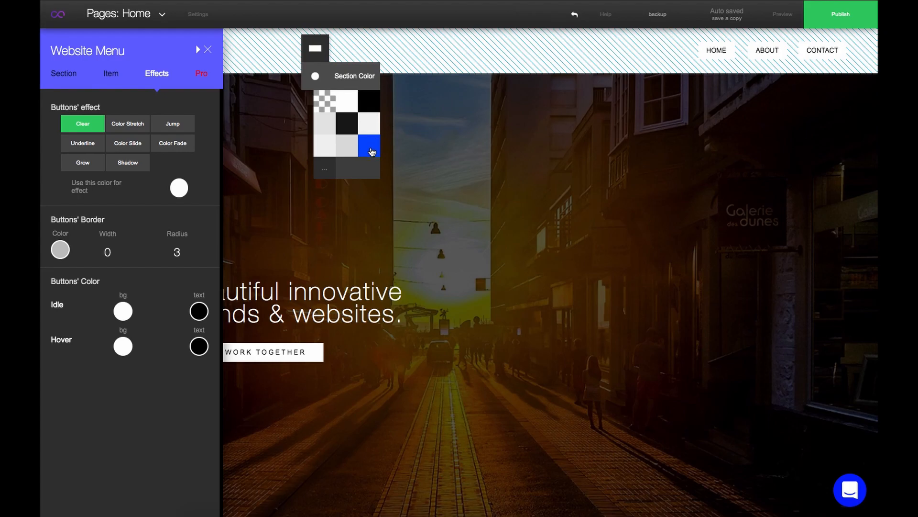
pyautogui.click(370, 140)
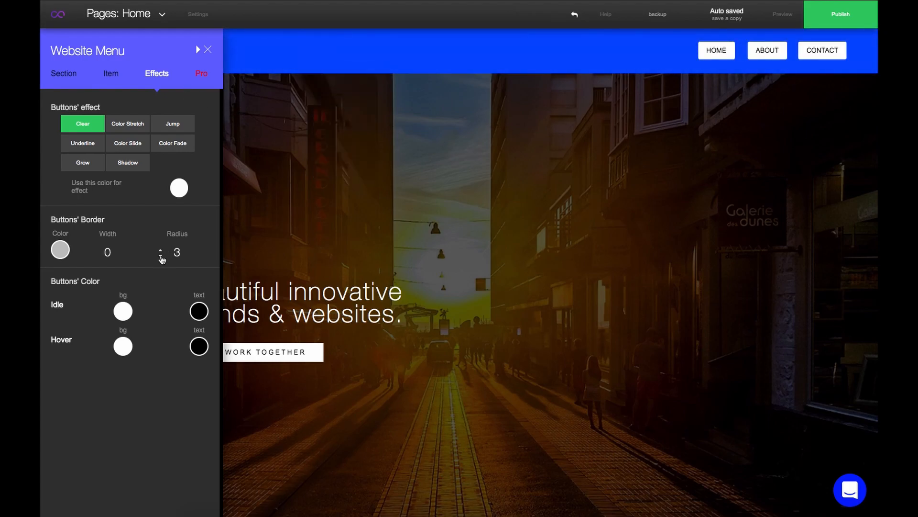
pyautogui.click(161, 257)
pyautogui.click(161, 257)
pyautogui.click(161, 251)
pyautogui.click(161, 250)
pyautogui.click(161, 251)
pyautogui.click(162, 257)
pyautogui.click(161, 257)
pyautogui.click(161, 257)
pyautogui.click(161, 257)
# Set the idle buttons' background to a custom pink rgb(246, 7, 97) and their text colour to white
pyautogui.click(123, 312)
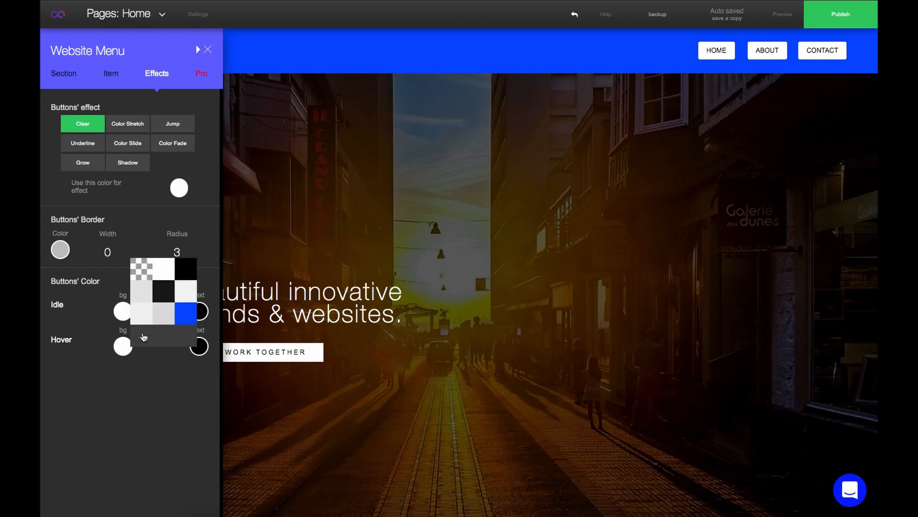
pyautogui.click(144, 337)
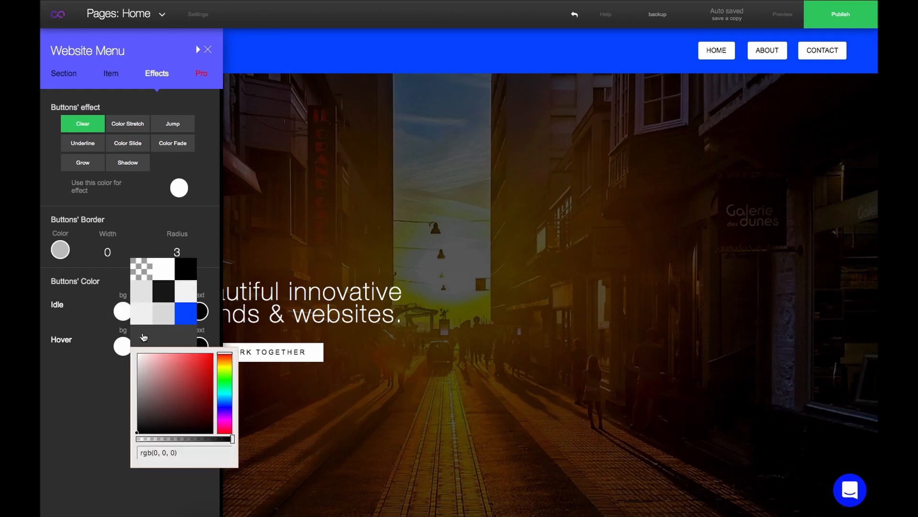
pyautogui.click(224, 429)
pyautogui.click(210, 356)
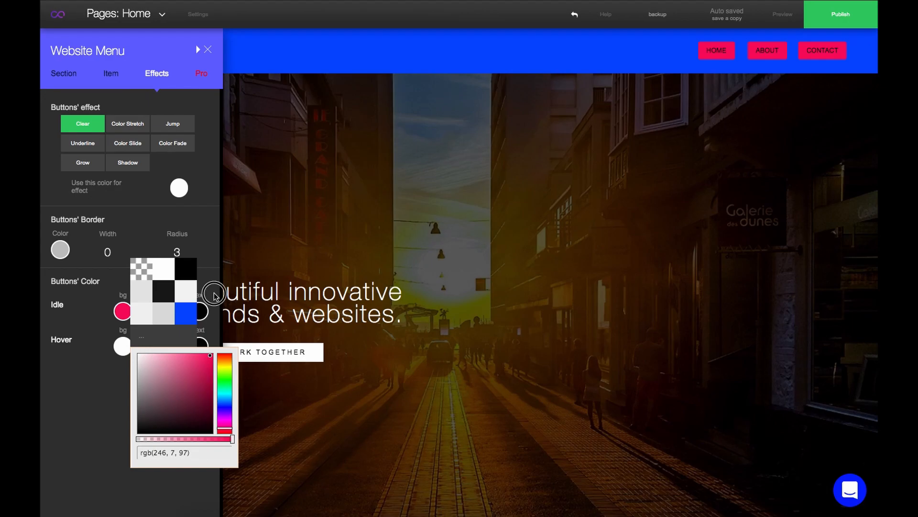
pyautogui.click(211, 305)
pyautogui.click(201, 315)
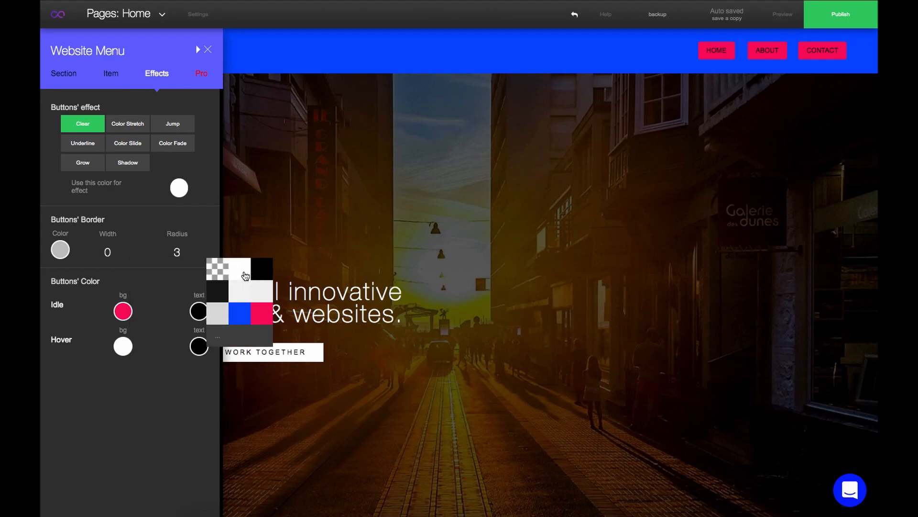
pyautogui.click(245, 275)
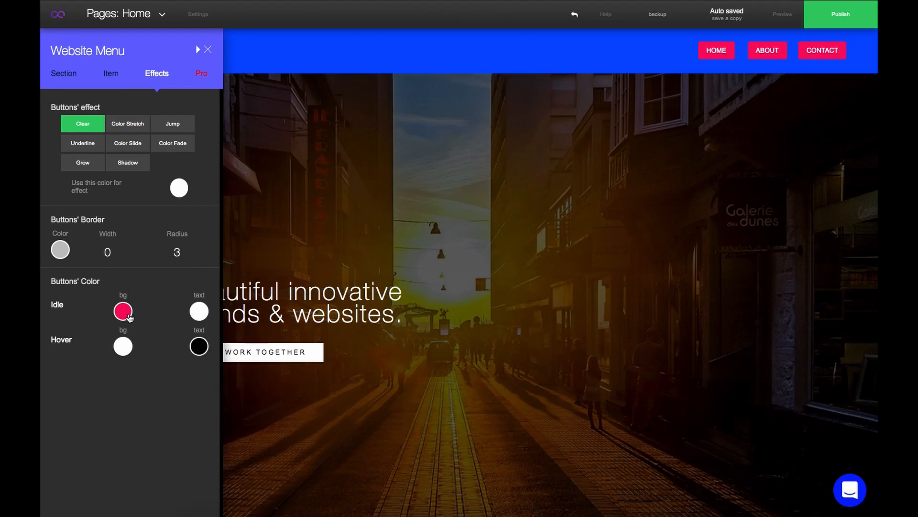
# Return the idle buttons to a white background with black text
pyautogui.click(123, 312)
pyautogui.click(168, 276)
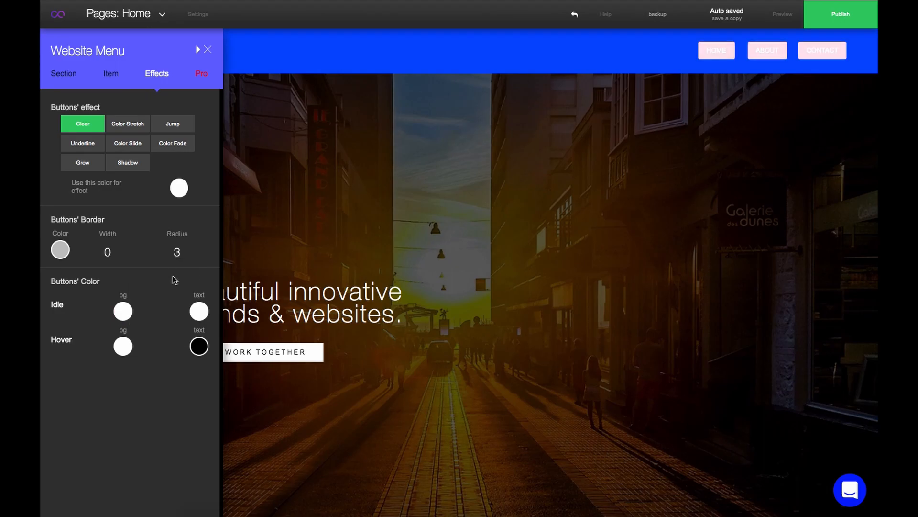
pyautogui.click(198, 310)
pyautogui.click(262, 274)
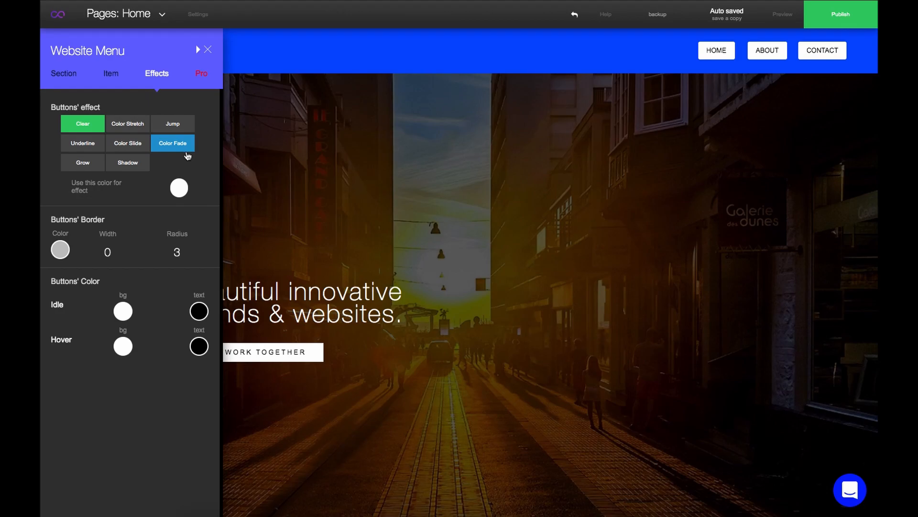
# Apply the Color Fade button effect and set its effect colour to black
pyautogui.click(175, 146)
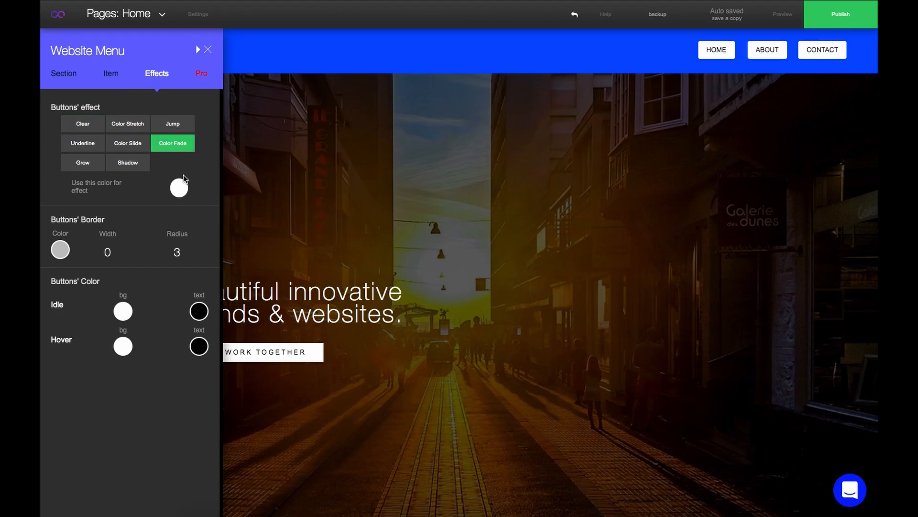
pyautogui.click(180, 187)
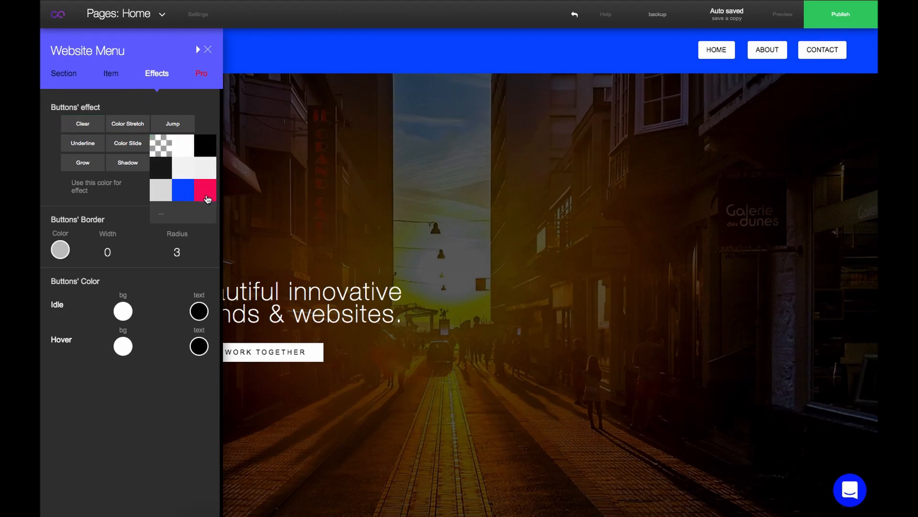
pyautogui.click(190, 185)
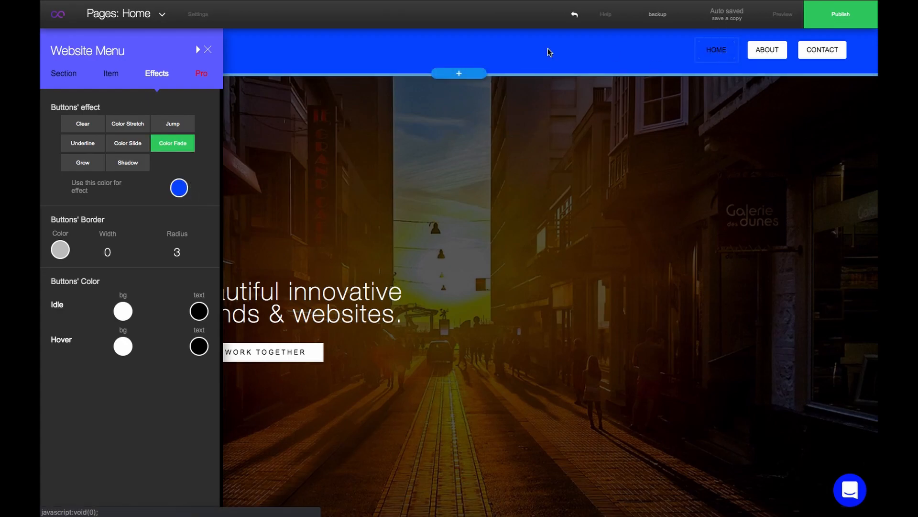
pyautogui.click(180, 187)
pyautogui.click(202, 153)
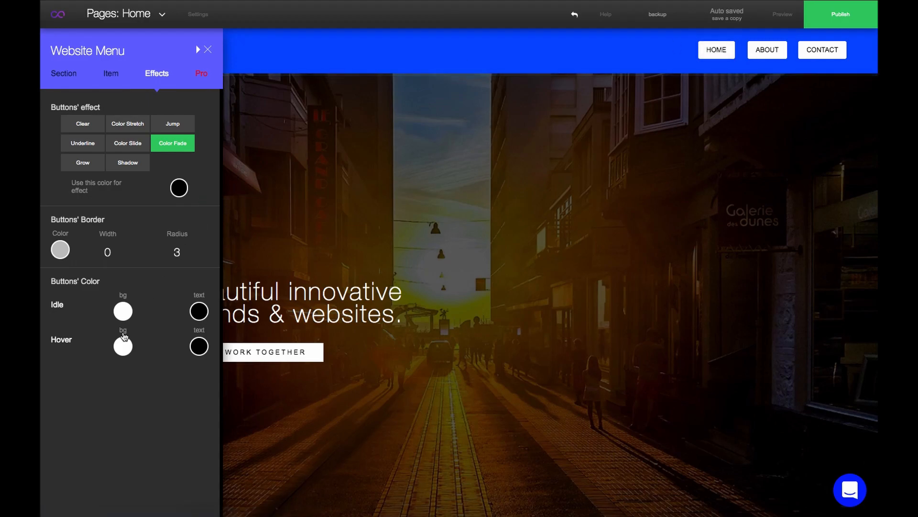
# Switch the button effect to Shadow and set the hovered buttons' text colour to black
pyautogui.click(197, 346)
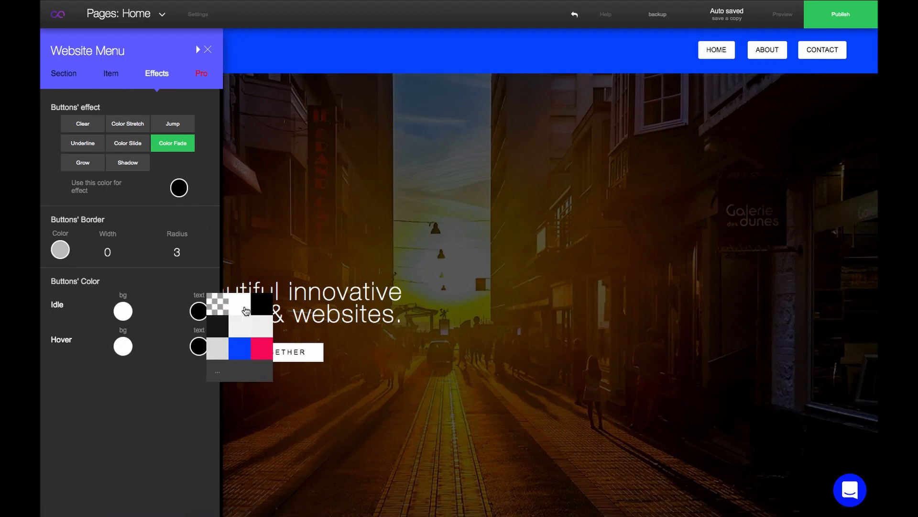
pyautogui.click(243, 308)
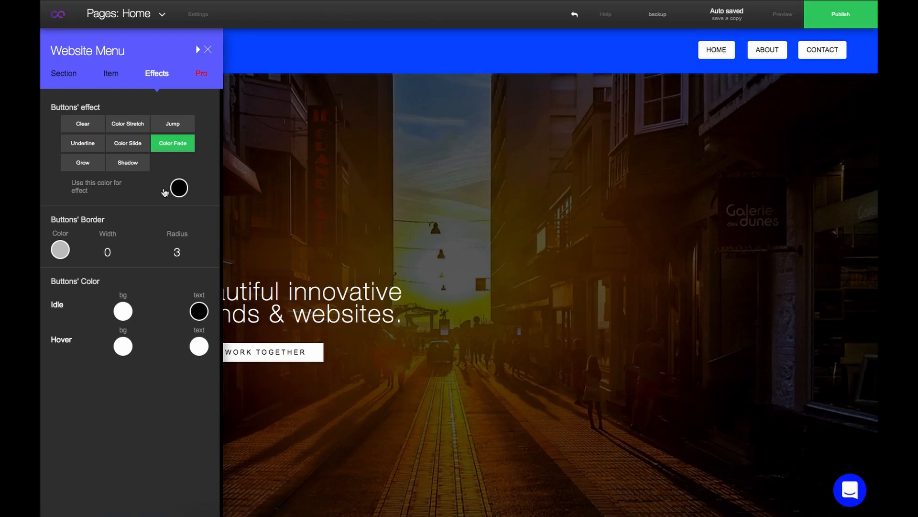
pyautogui.click(143, 168)
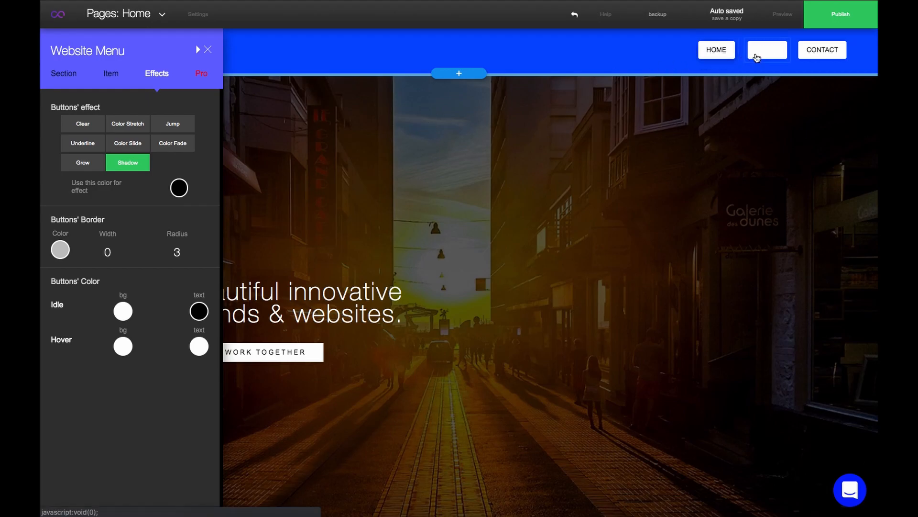
pyautogui.click(201, 347)
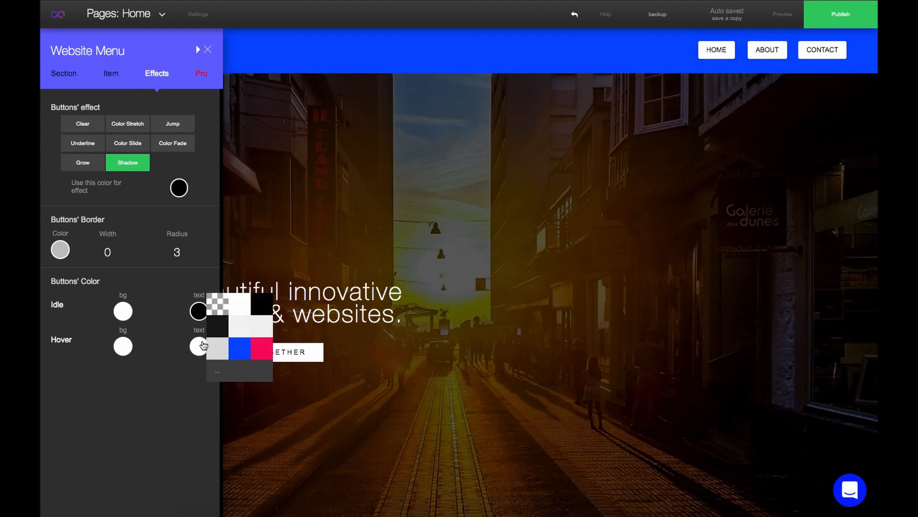
pyautogui.click(265, 311)
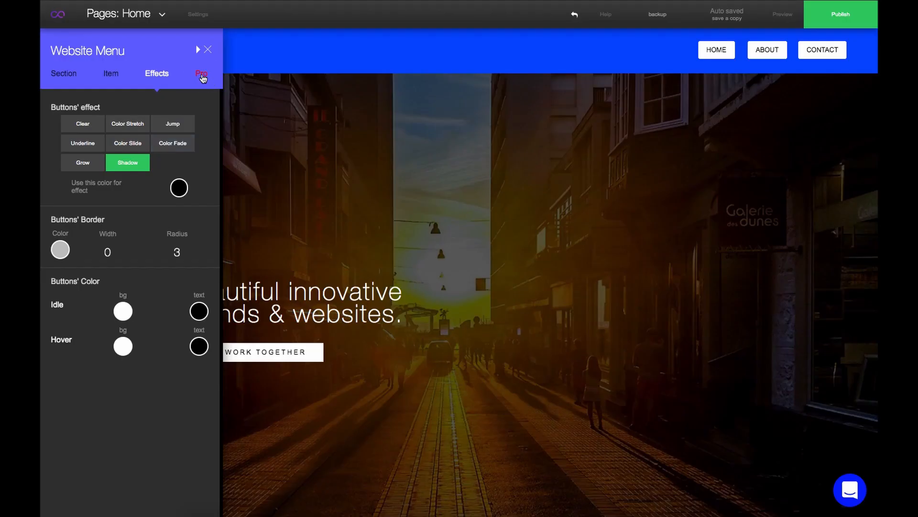
# In the Pro spacing controls, set the button spacing's left outer margin to 0
pyautogui.click(201, 76)
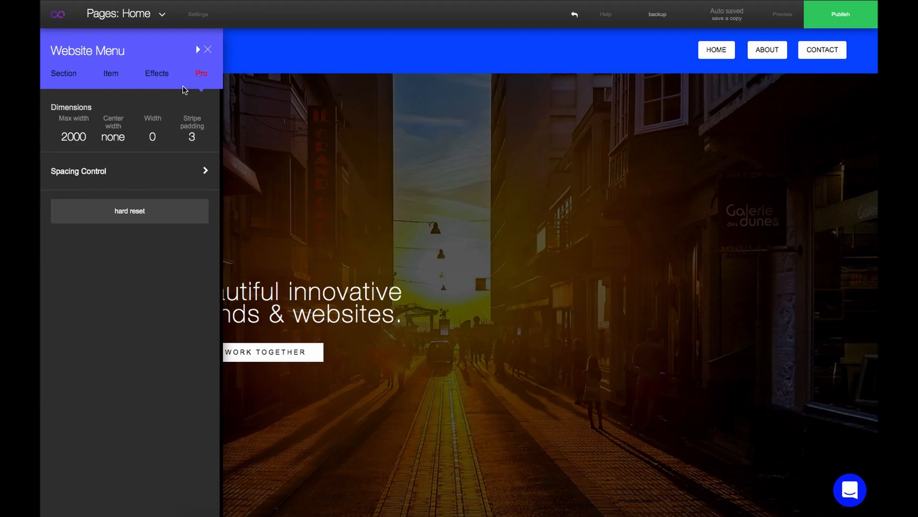
pyautogui.click(187, 178)
pyautogui.click(172, 201)
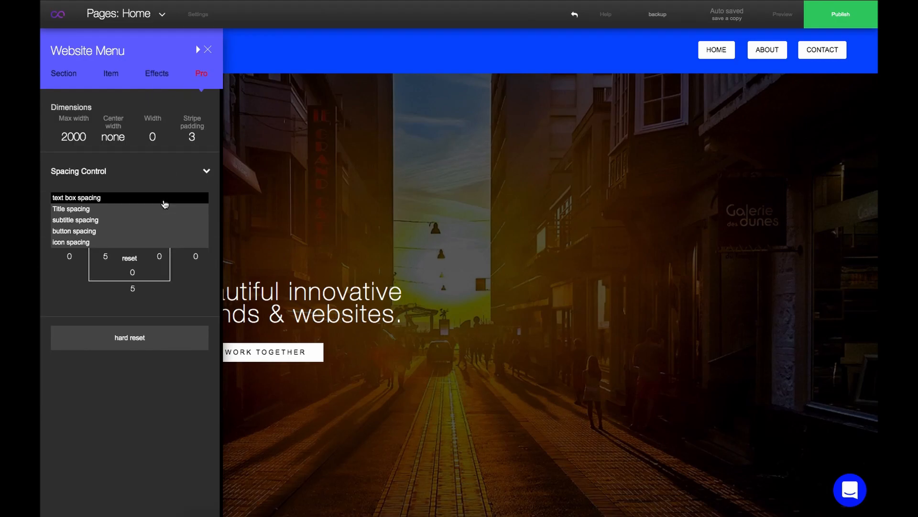
pyautogui.click(148, 234)
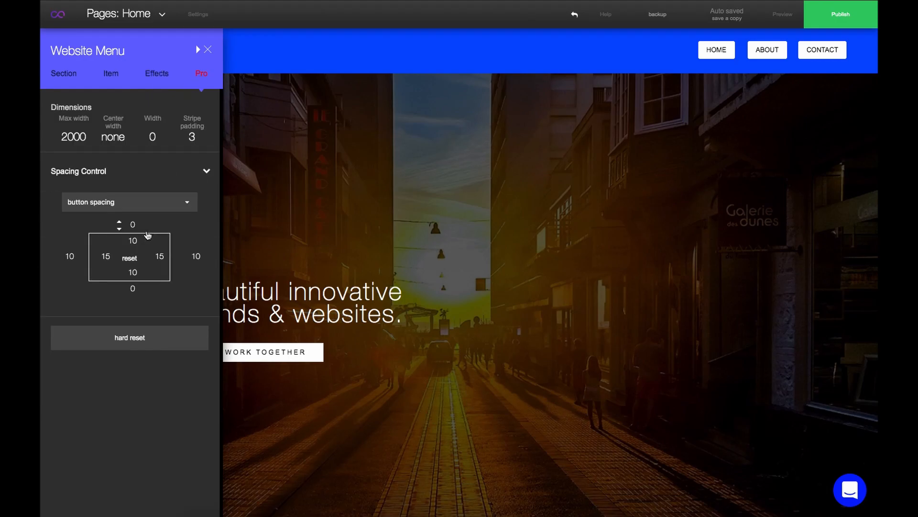
pyautogui.click(56, 261)
pyautogui.click(57, 262)
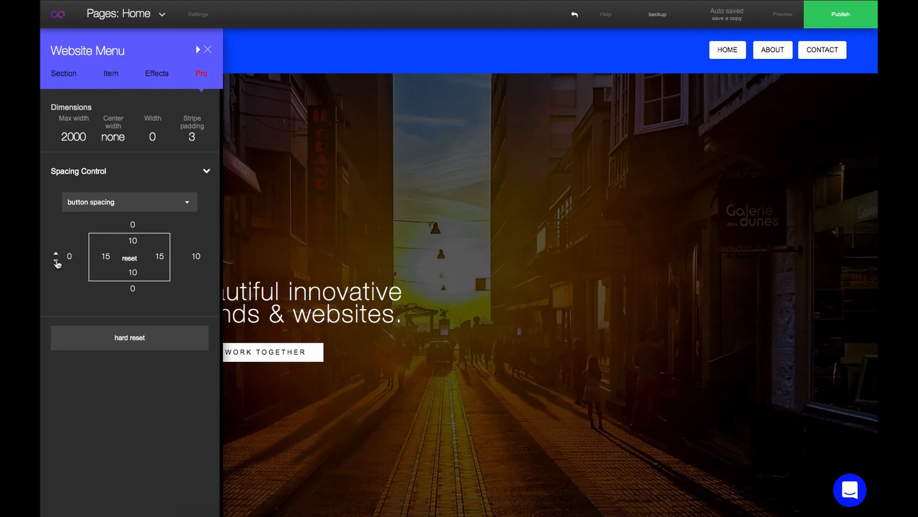
pyautogui.click(146, 260)
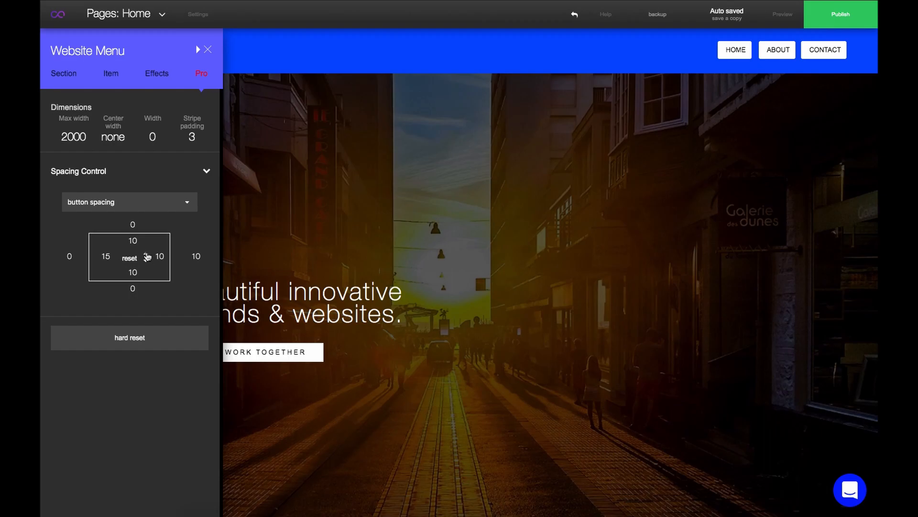
pyautogui.click(146, 254)
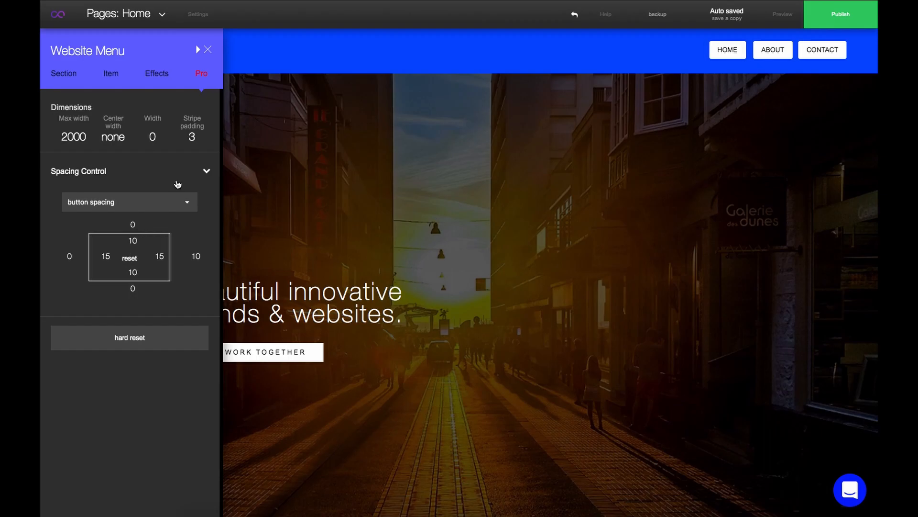